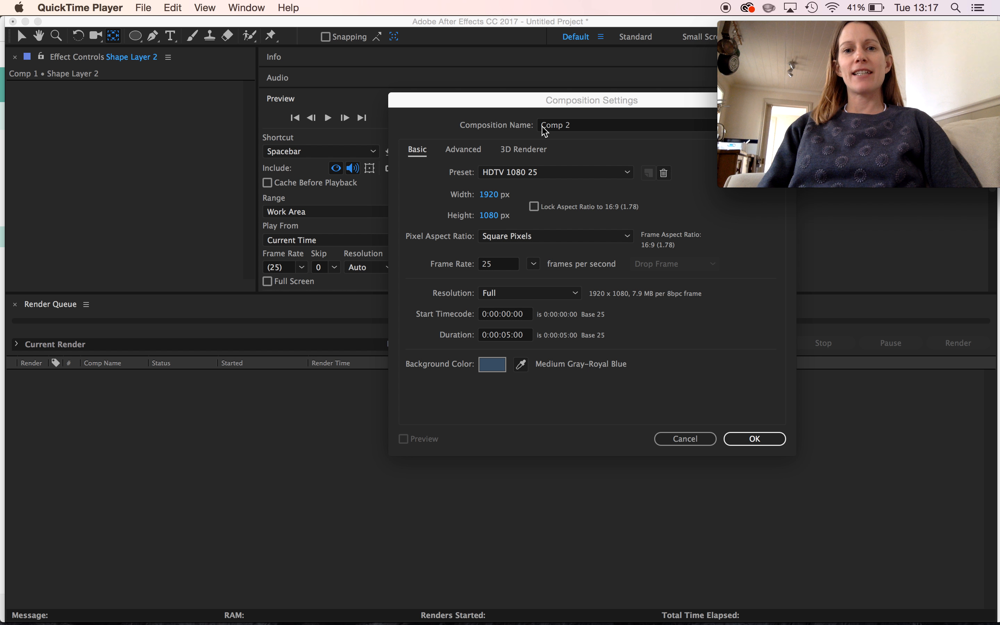
Create a composition named "Exploring Basic Animation" with the HDTV 1080 25 preset and a duration of 10 seconds
click(686, 439)
click(686, 439)
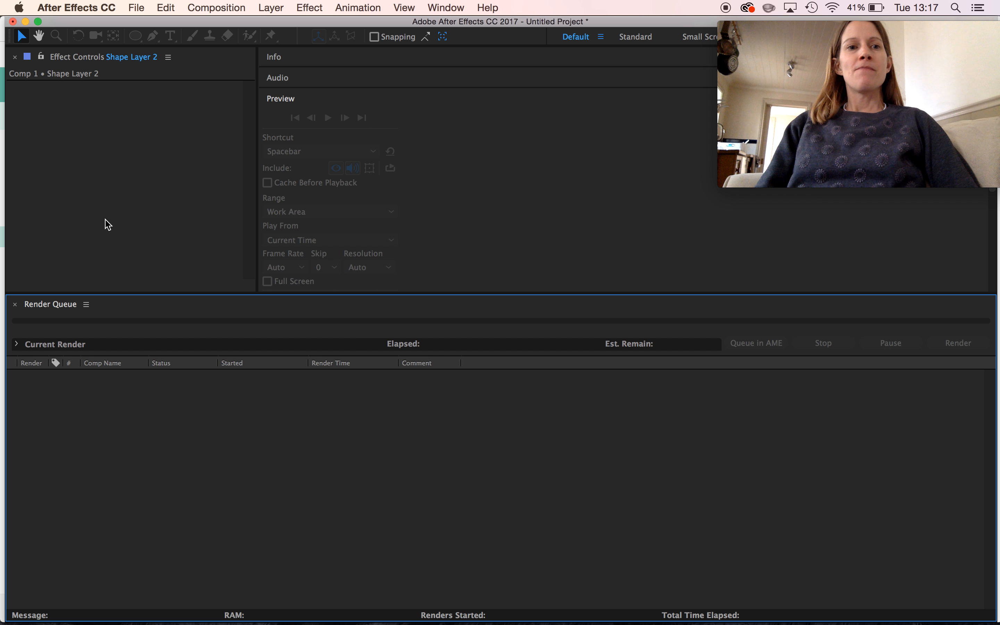
click(208, 6)
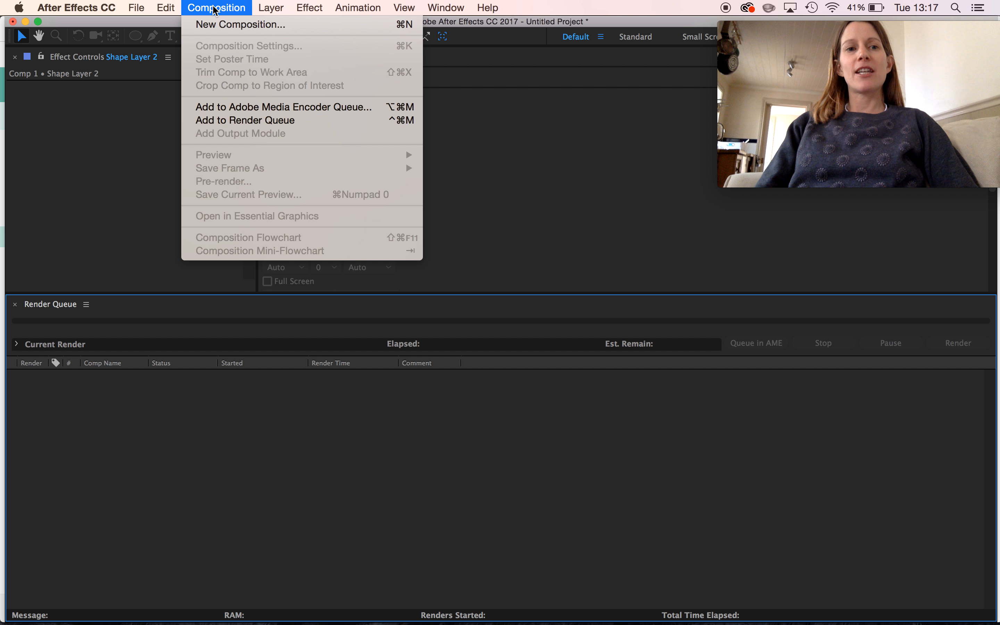
click(217, 25)
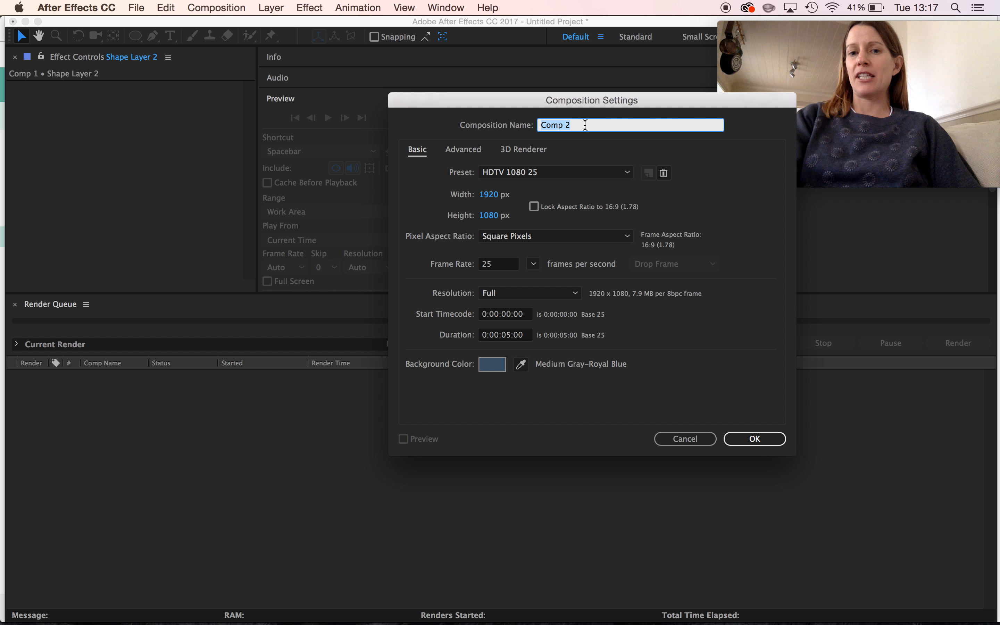
text(Exploring Basic Animation)
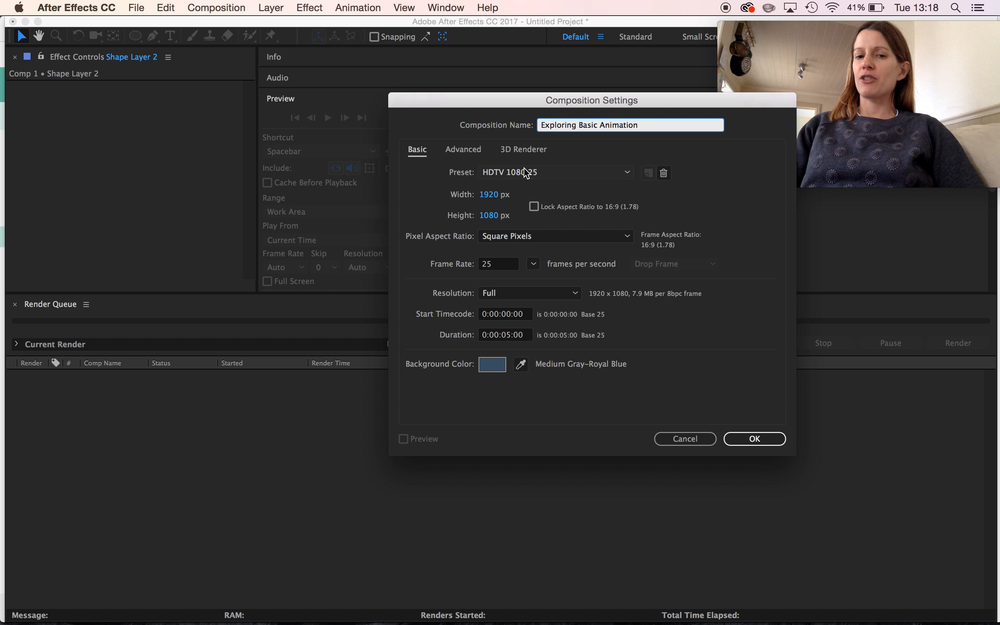
click(505, 334)
key(BackSpace)
text(10)
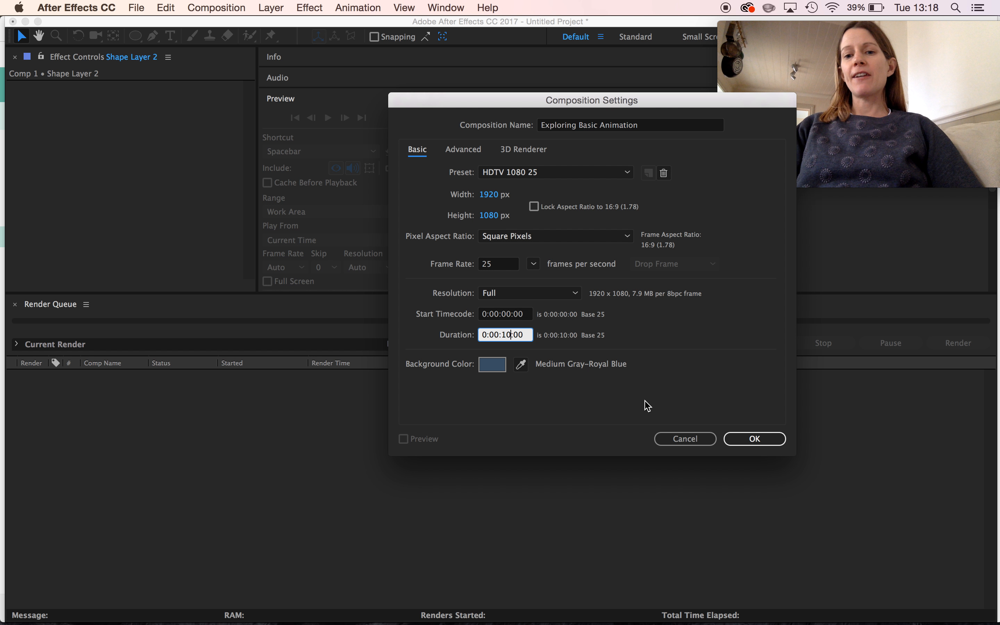
click(756, 439)
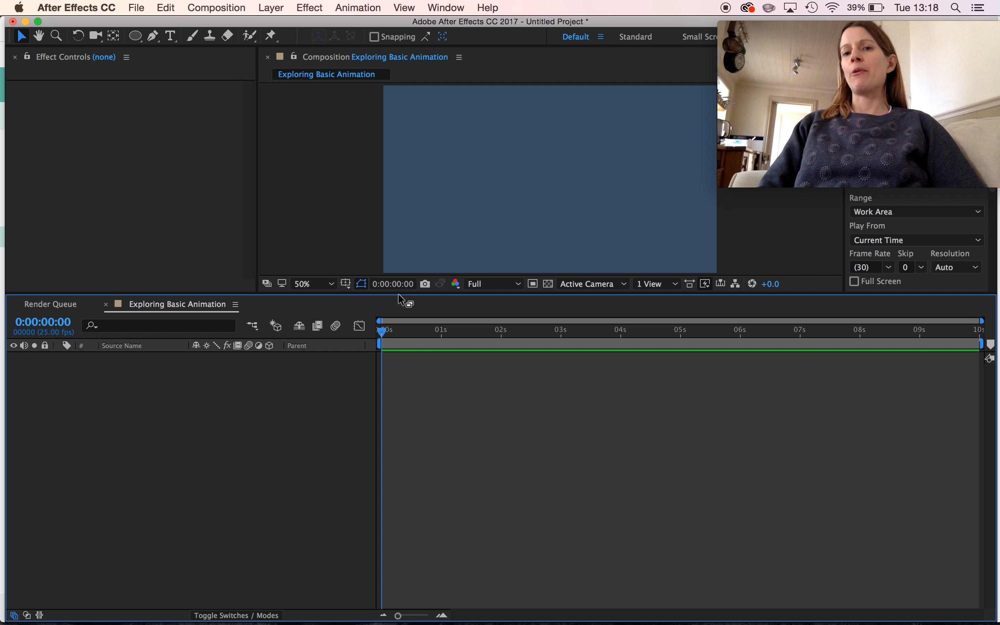
Draw a pink circle with the Ellipse tool in the left part of the frame and enlarge the composition viewing area
click(135, 37)
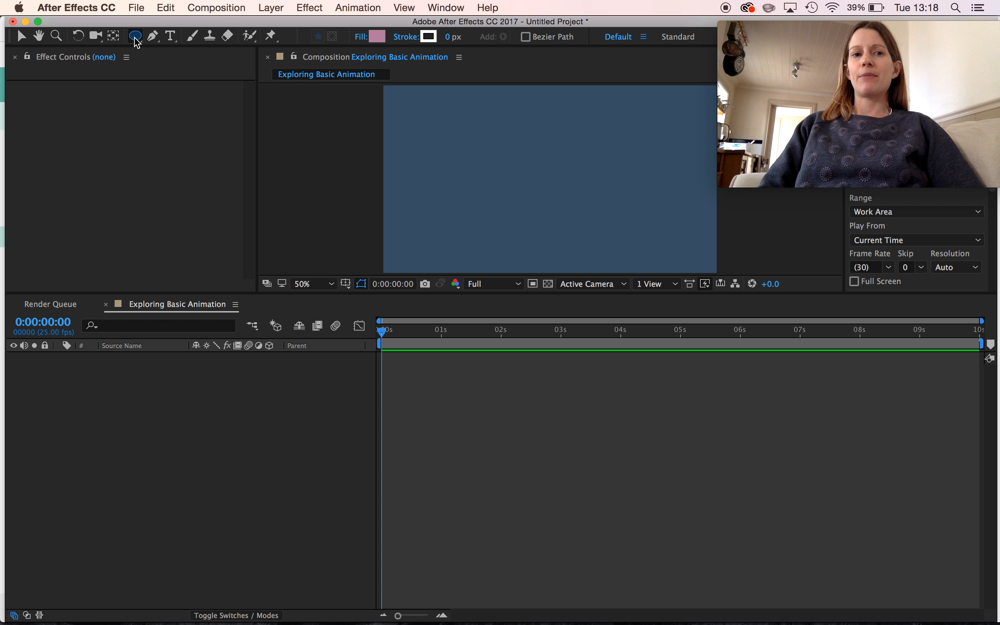
drag(137, 41, 169, 64)
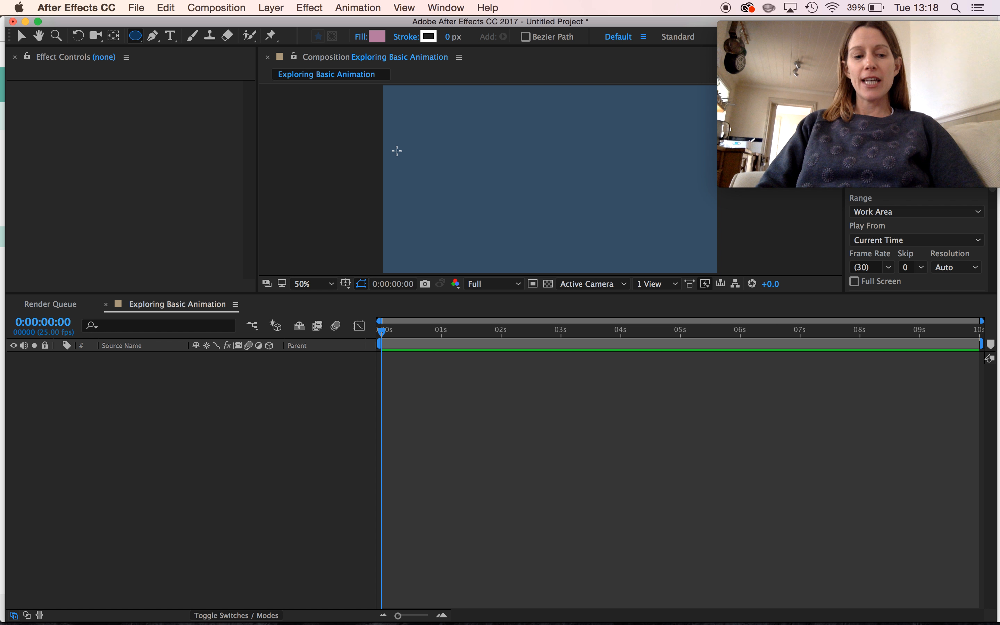
drag(396, 151, 469, 210)
key(comma)
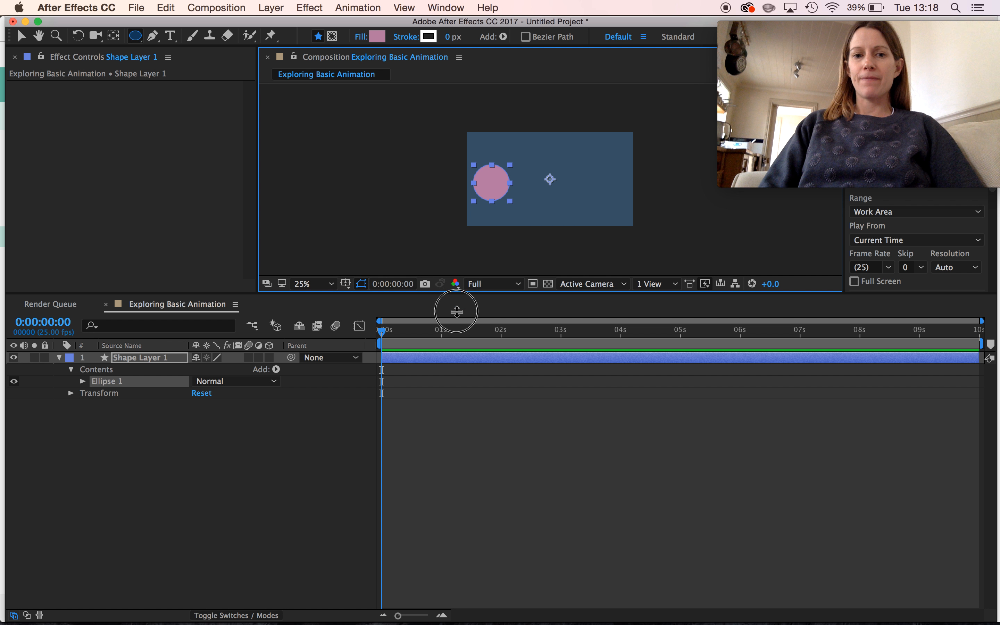
drag(455, 295, 446, 413)
key(period)
key(period)
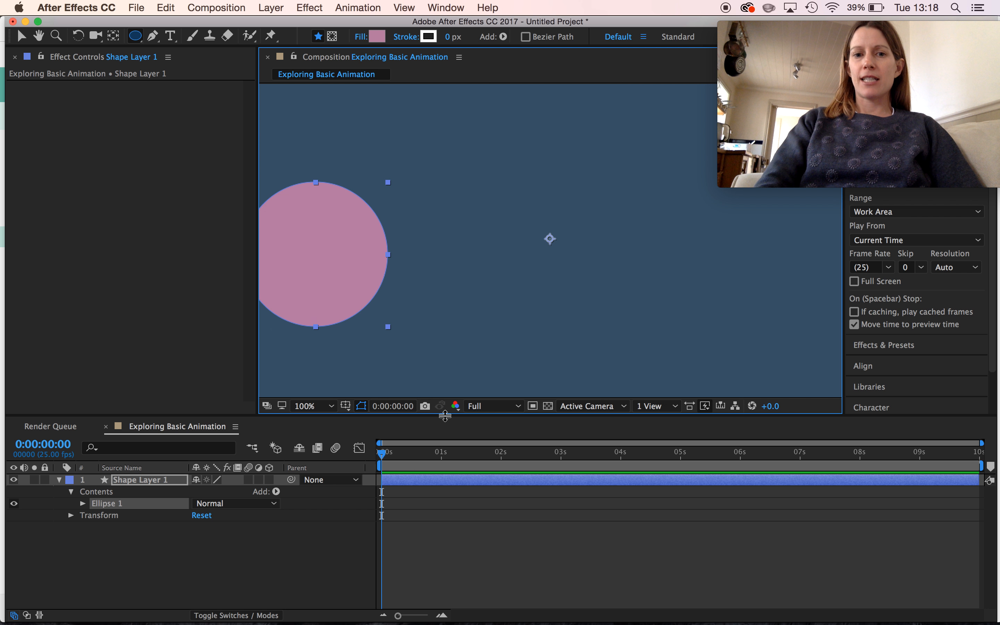
key(comma)
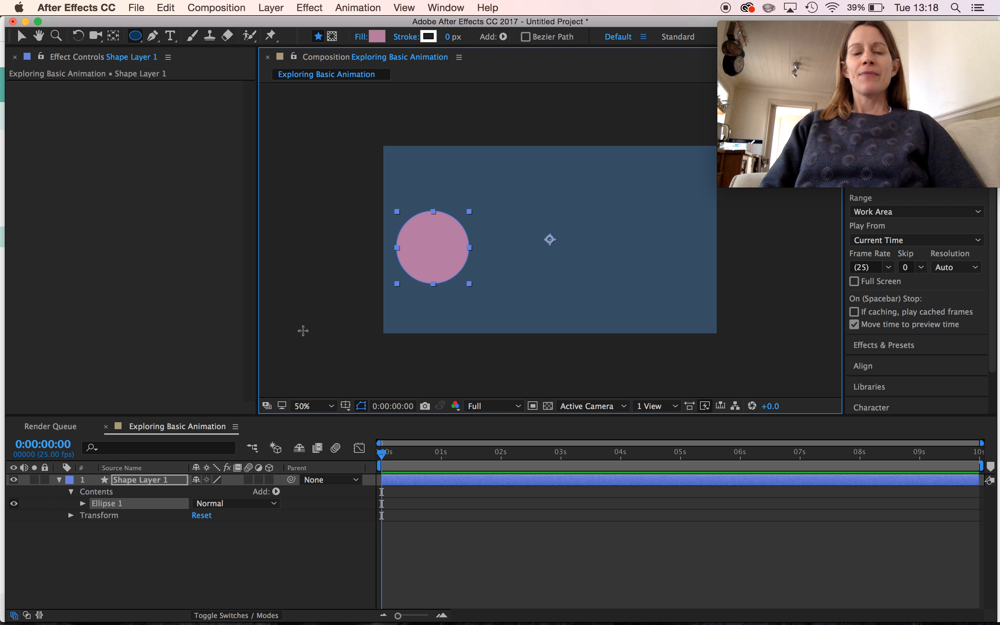
Scale the circle layer down to 56% and move its anchor point to the centre of the circle
key(s)
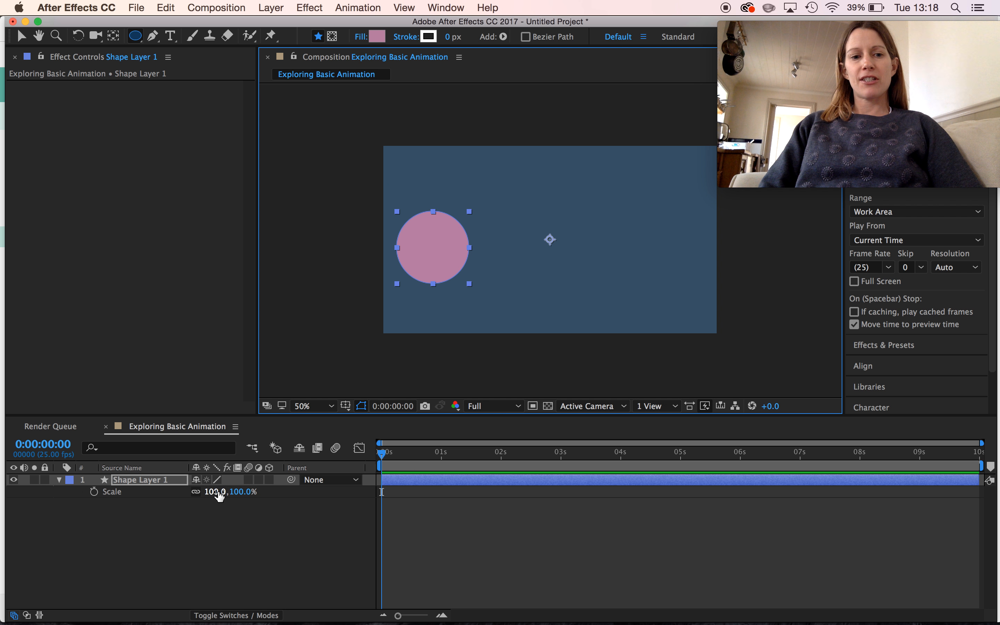
drag(217, 492, 189, 496)
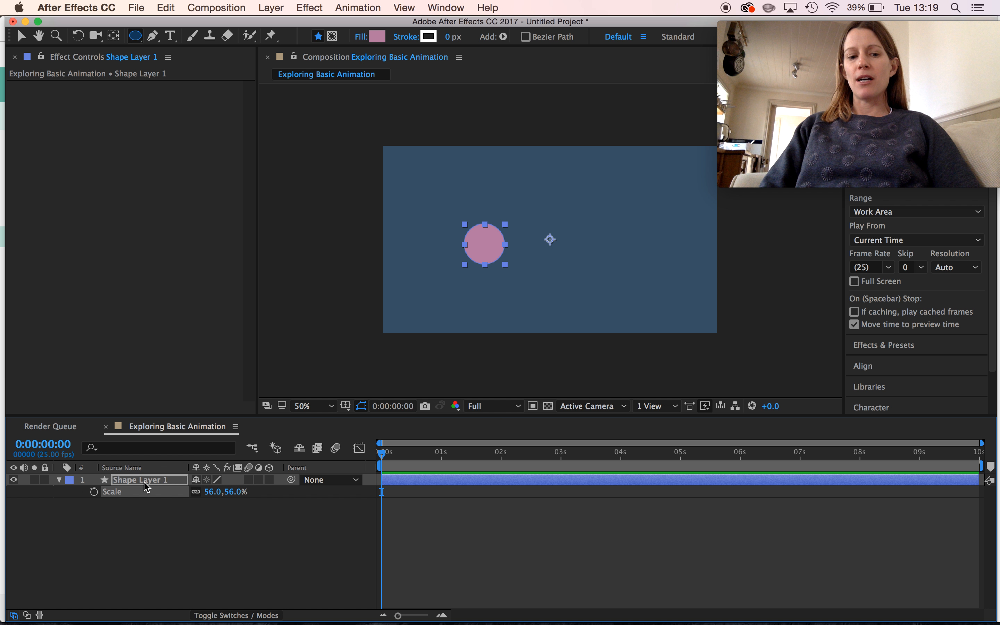
click(59, 480)
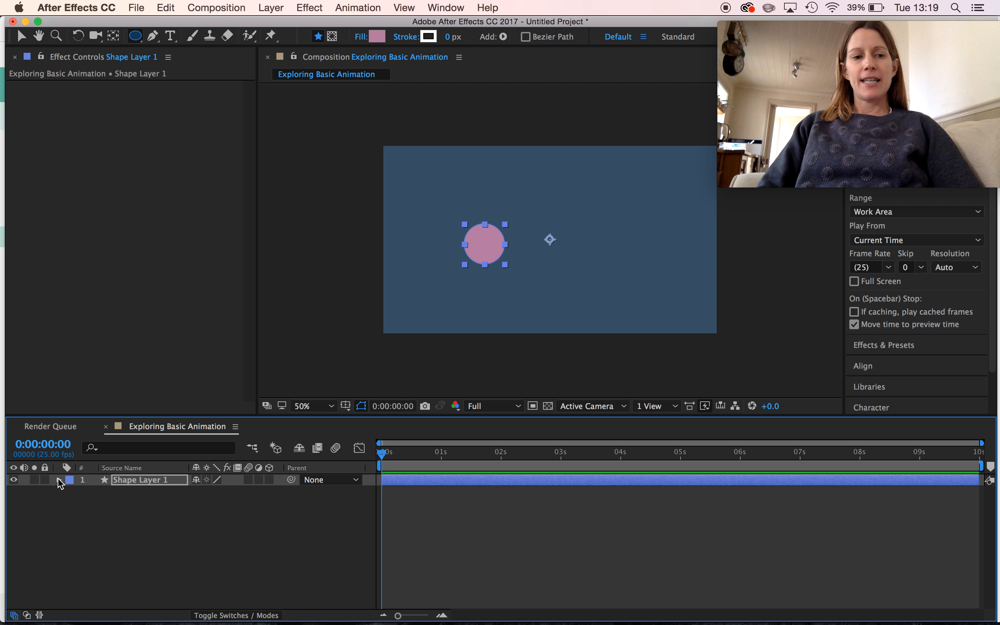
click(59, 479)
click(119, 516)
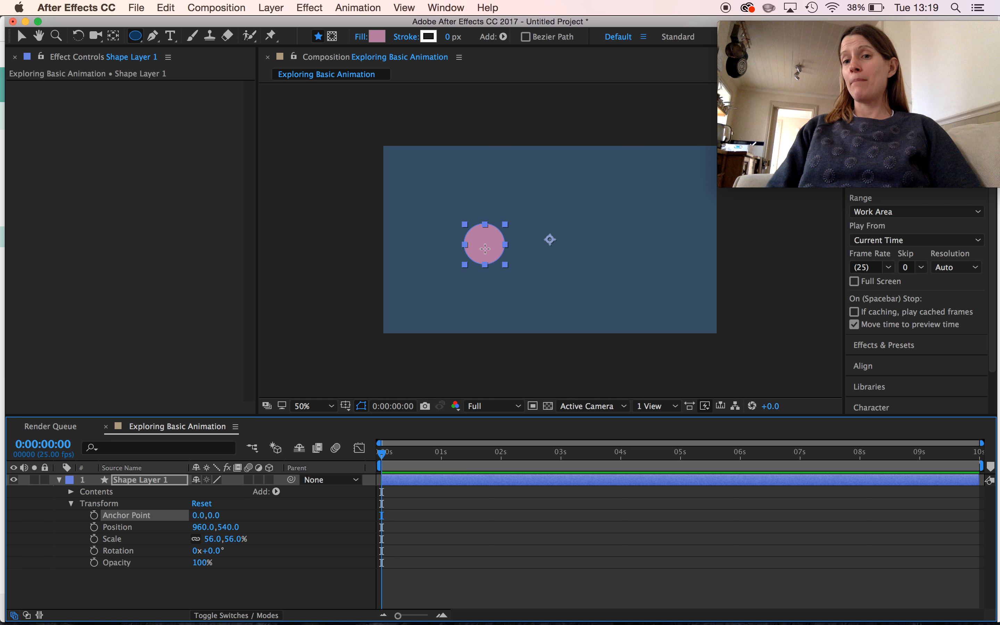
click(114, 36)
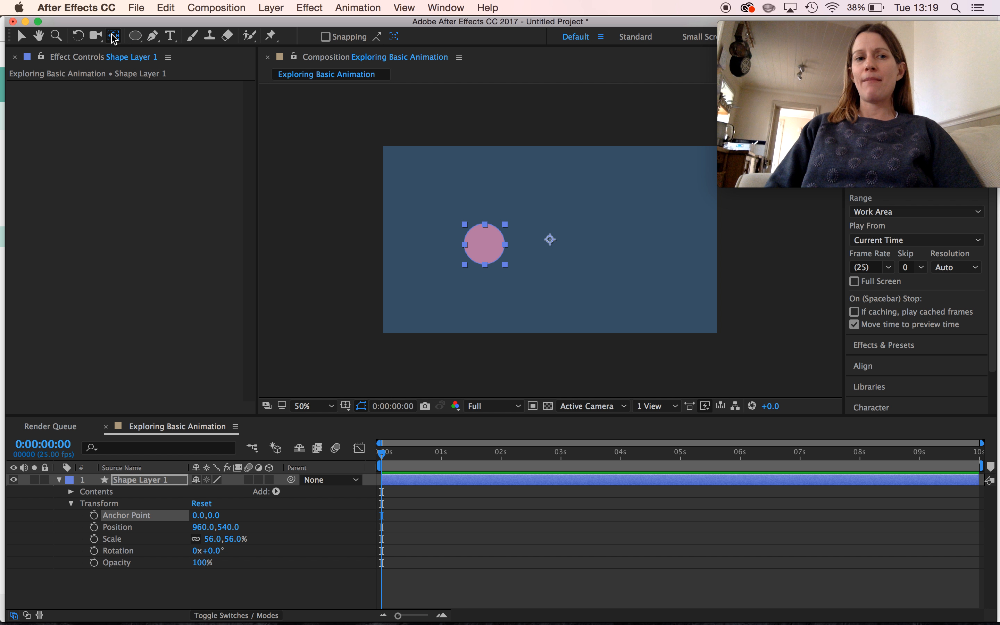
drag(549, 239, 487, 244)
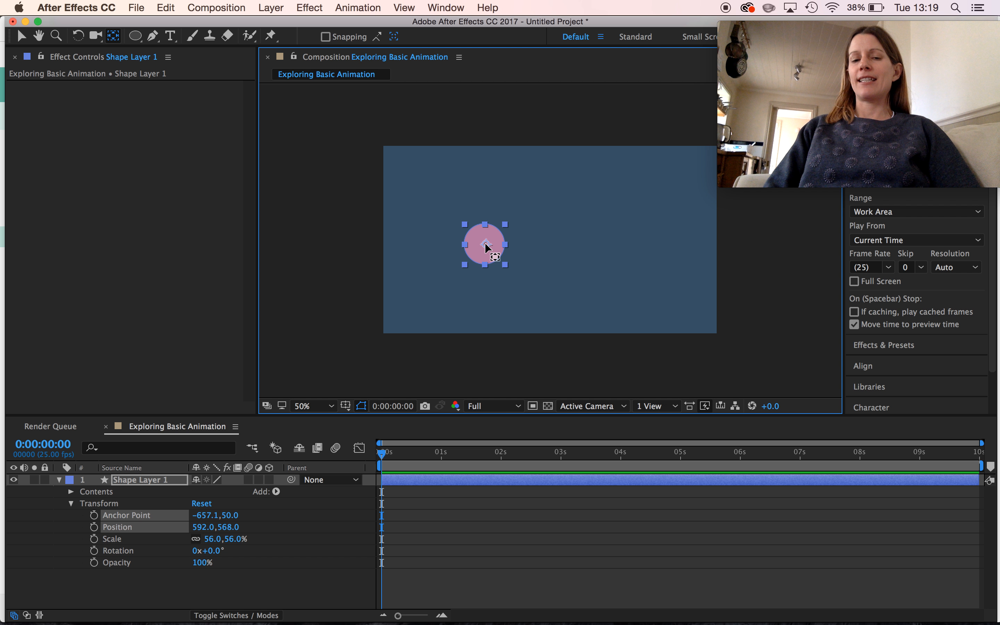
Move the circle to the frame's left edge, at about 136, 516, then collapse and deselect its layer
click(22, 36)
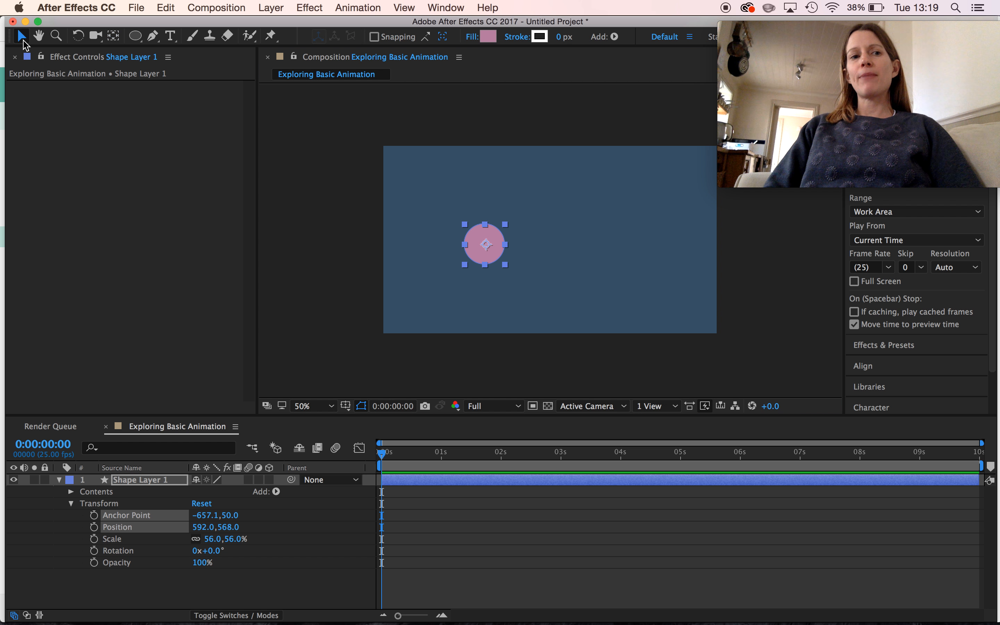
drag(493, 232, 417, 225)
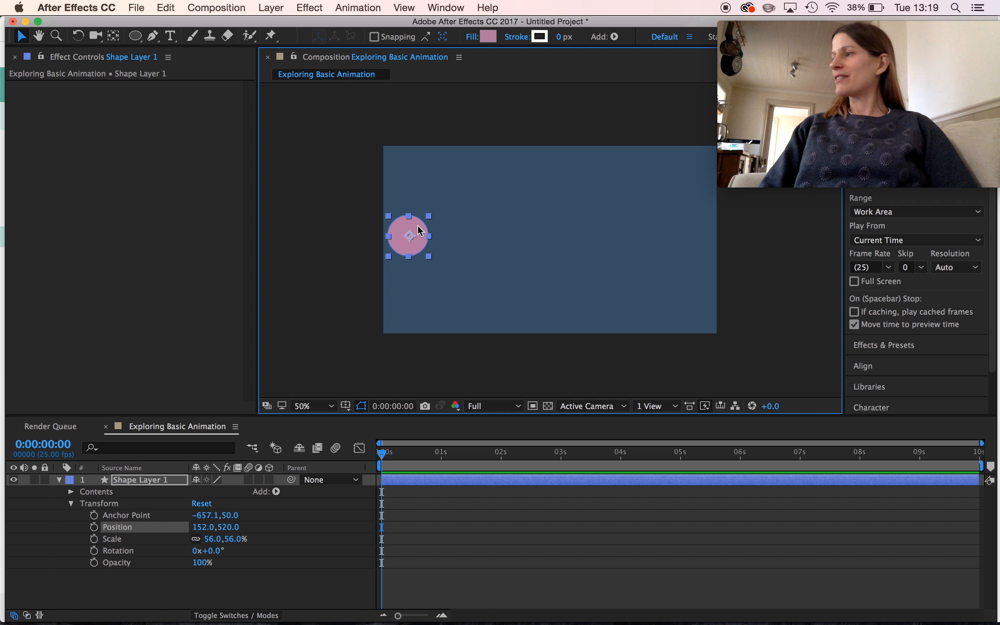
drag(416, 225, 413, 224)
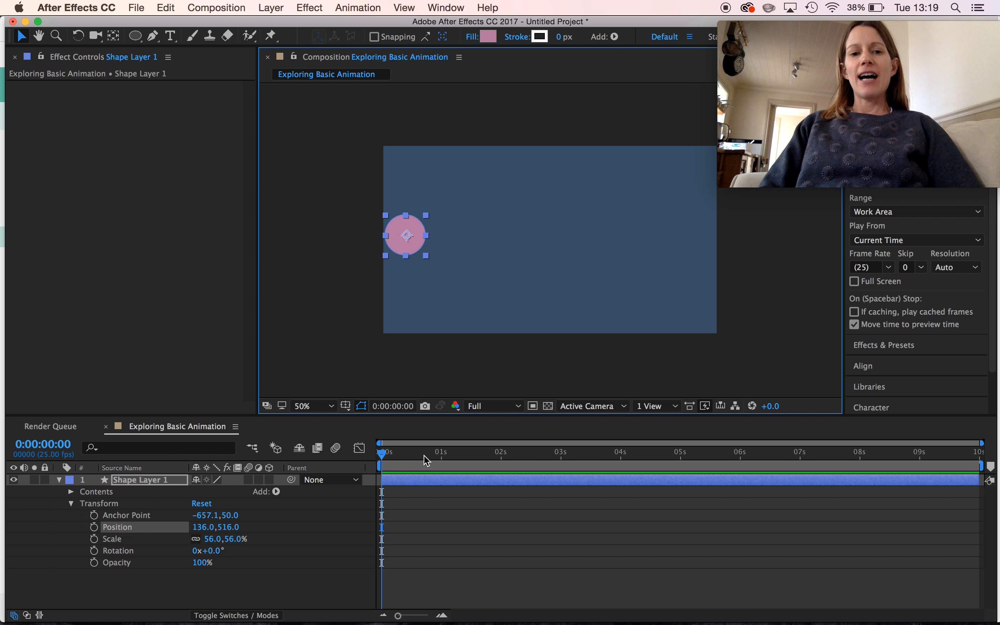
click(59, 480)
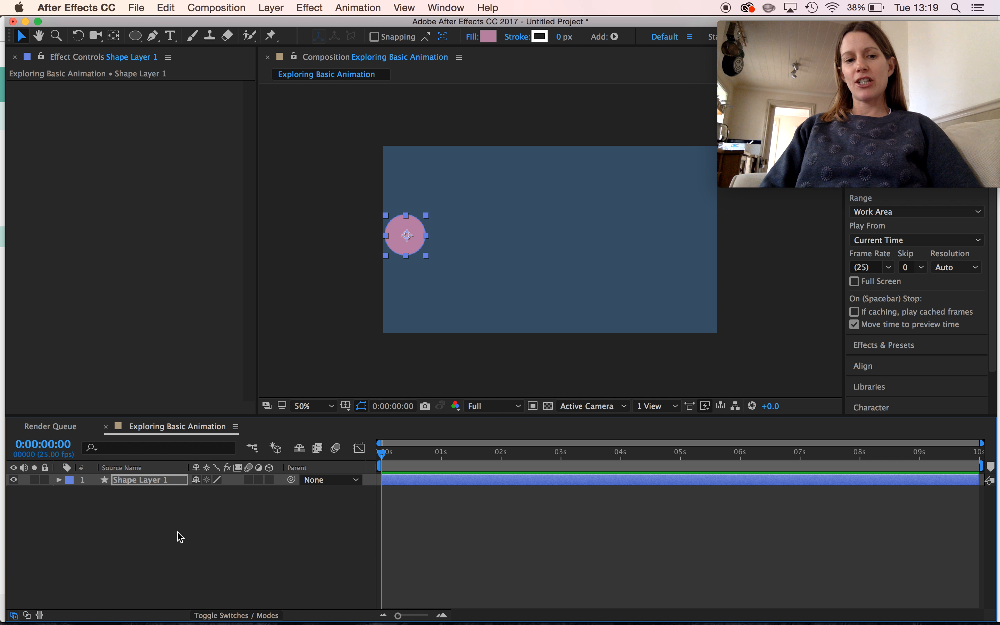
click(190, 540)
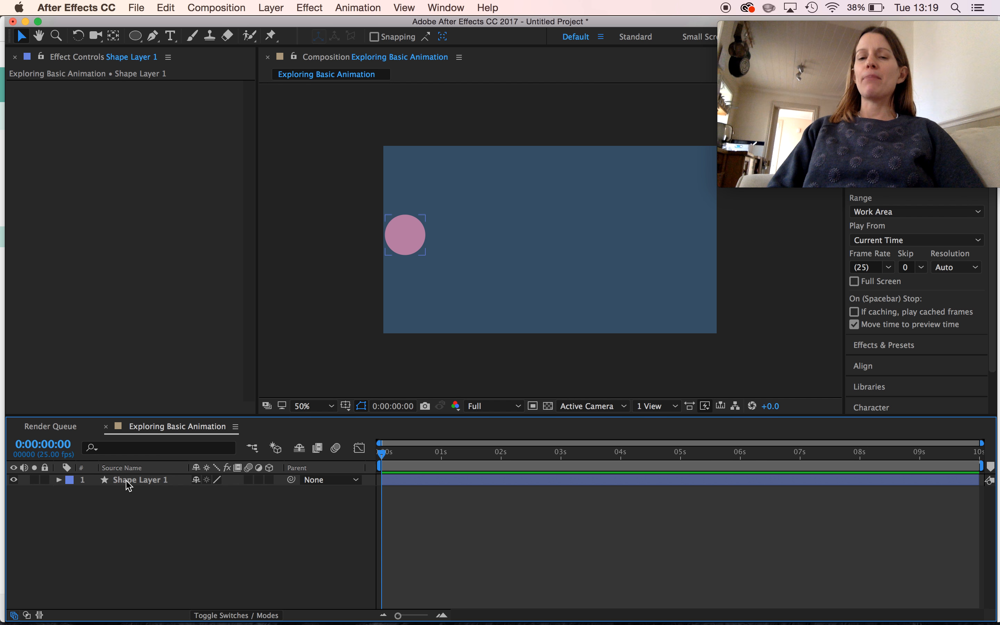
Examine the circle layer's Transform properties together, then show position, scale, opacity and rotation one at a time
click(59, 480)
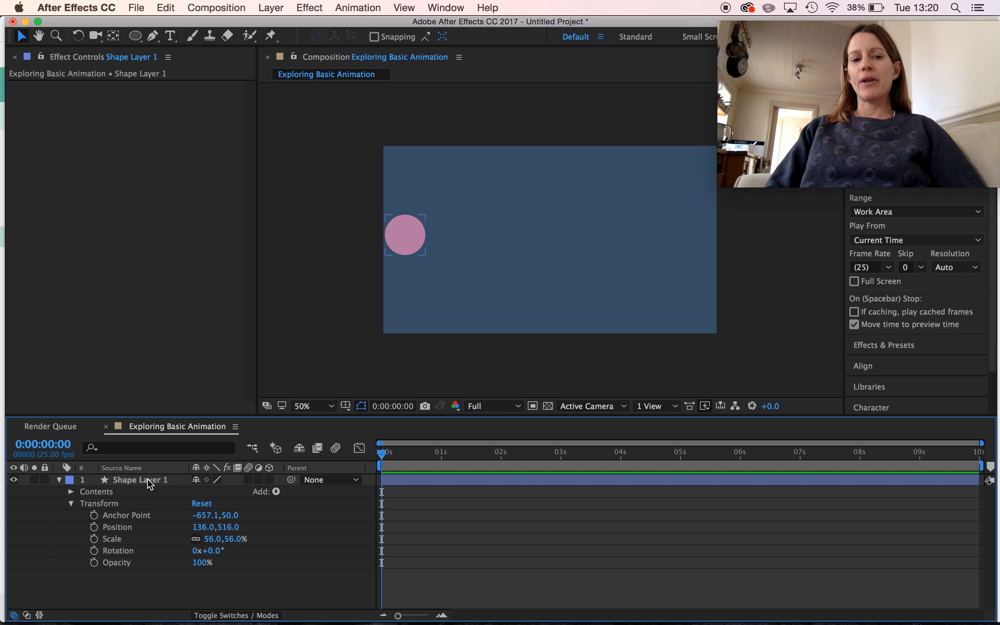
click(72, 503)
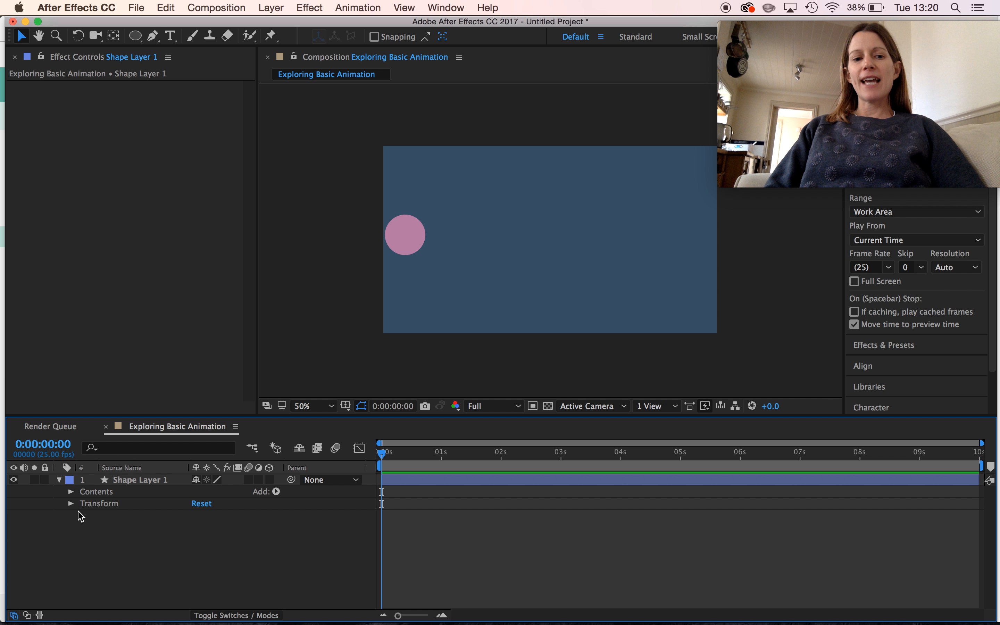
click(71, 504)
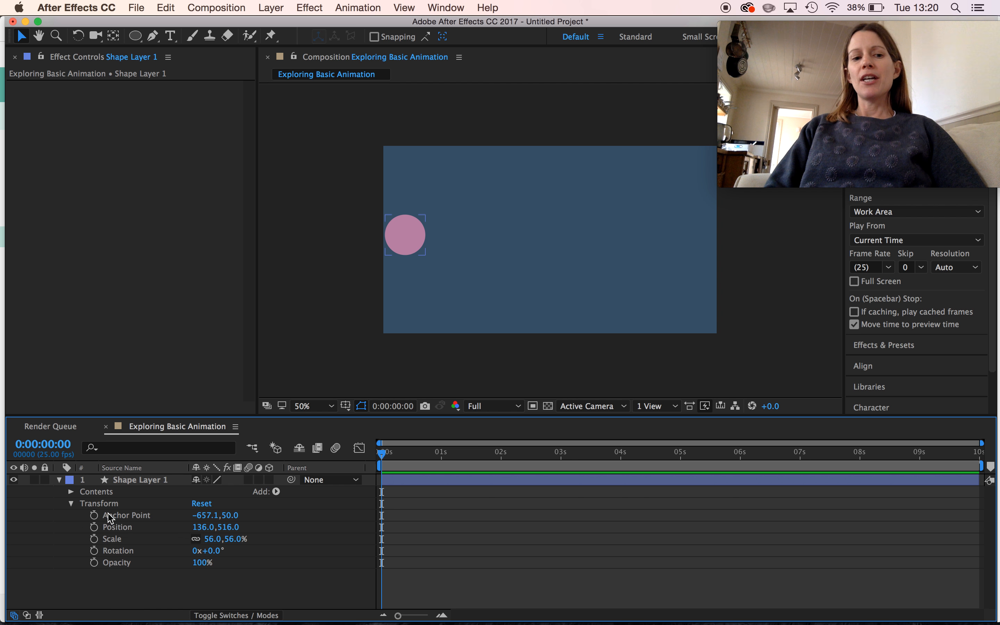
click(120, 572)
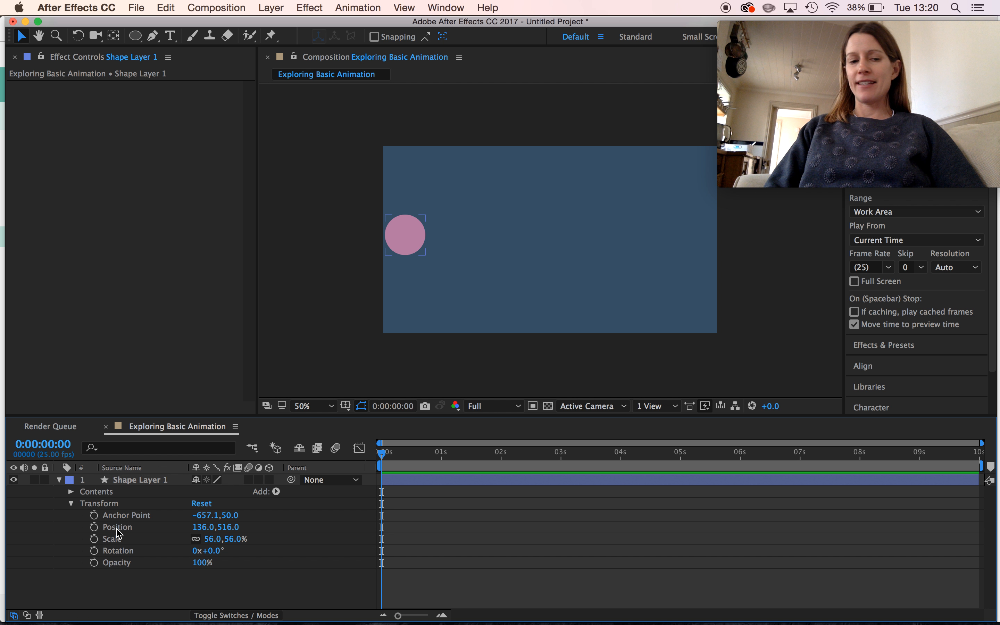
click(119, 482)
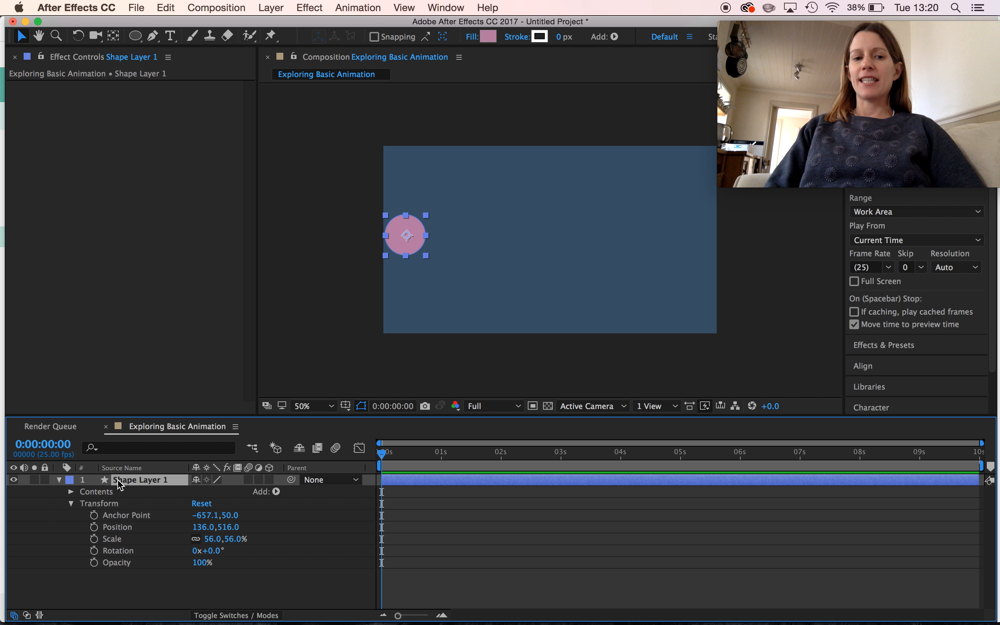
key(p)
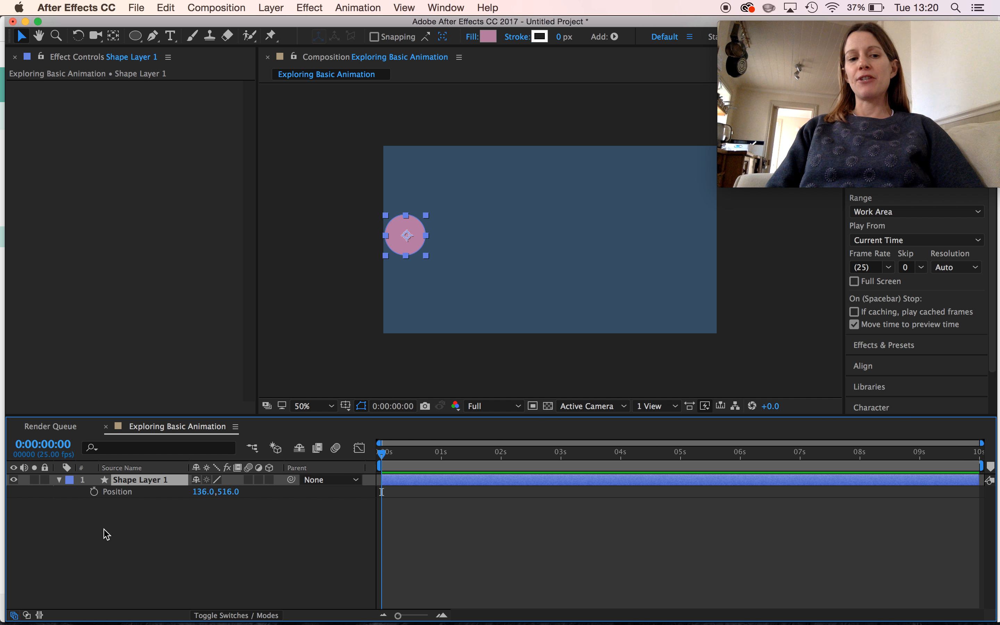
key(s)
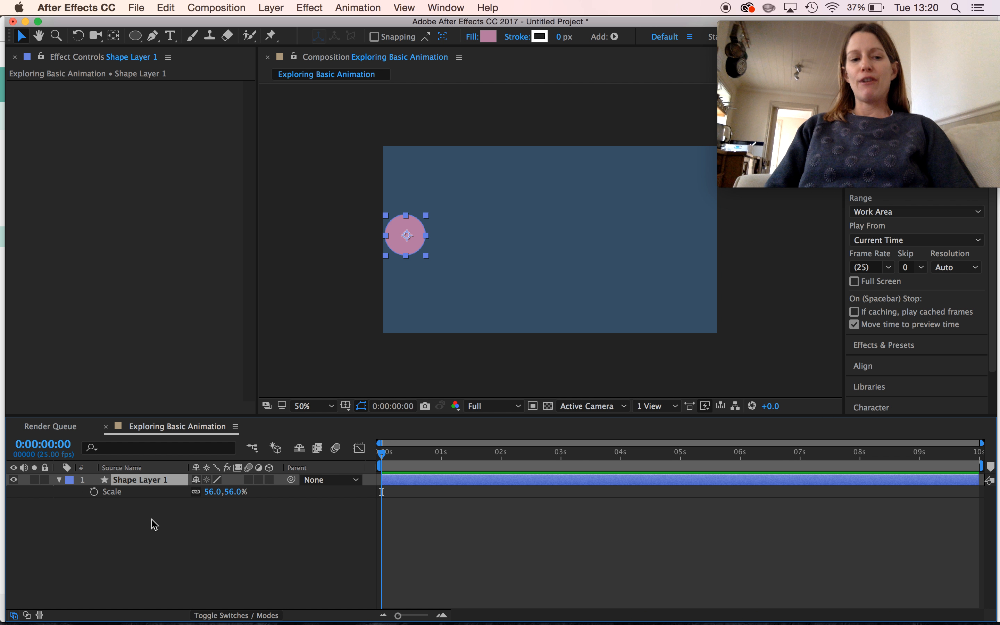
key(t)
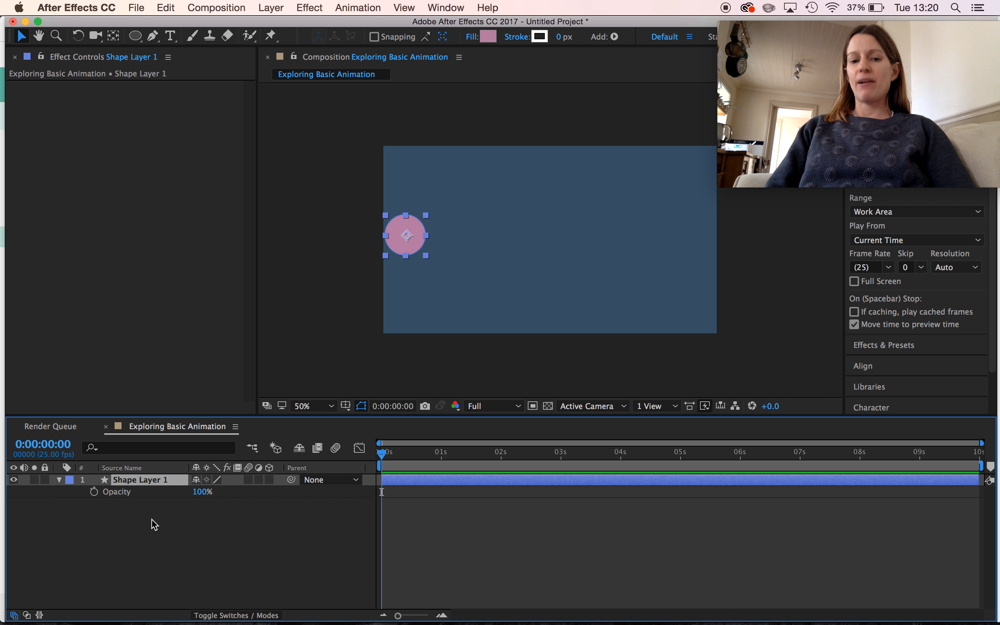
key(r)
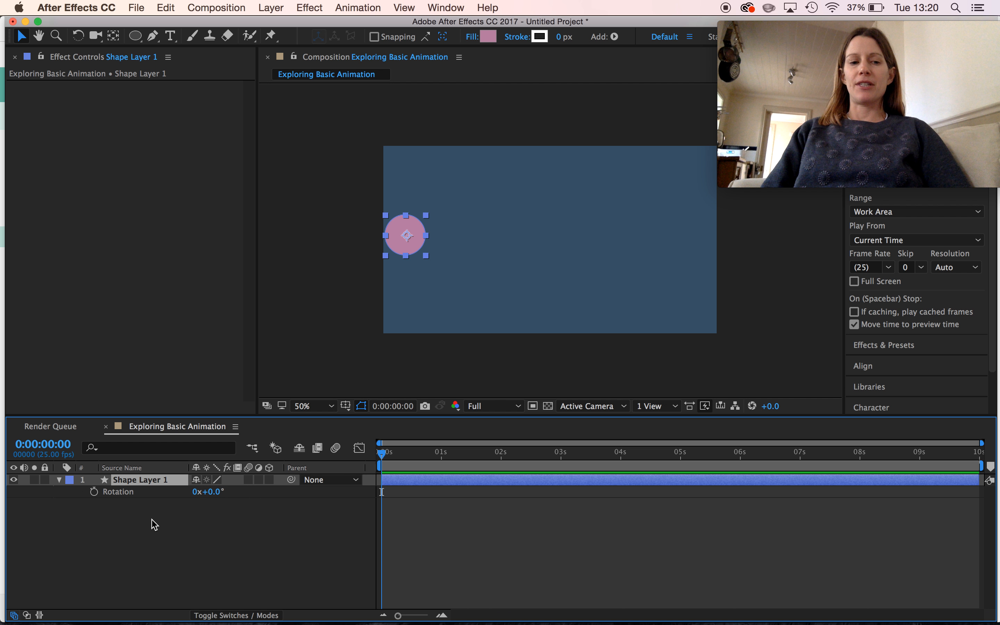
Set the first Position keyframe for the circle layer at 0 seconds
key(p)
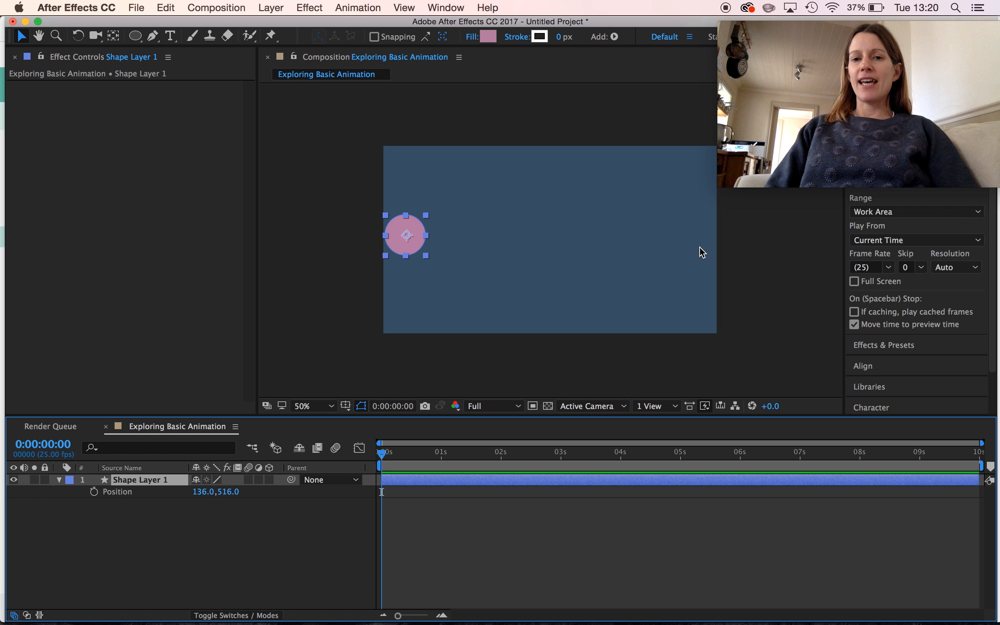
click(94, 492)
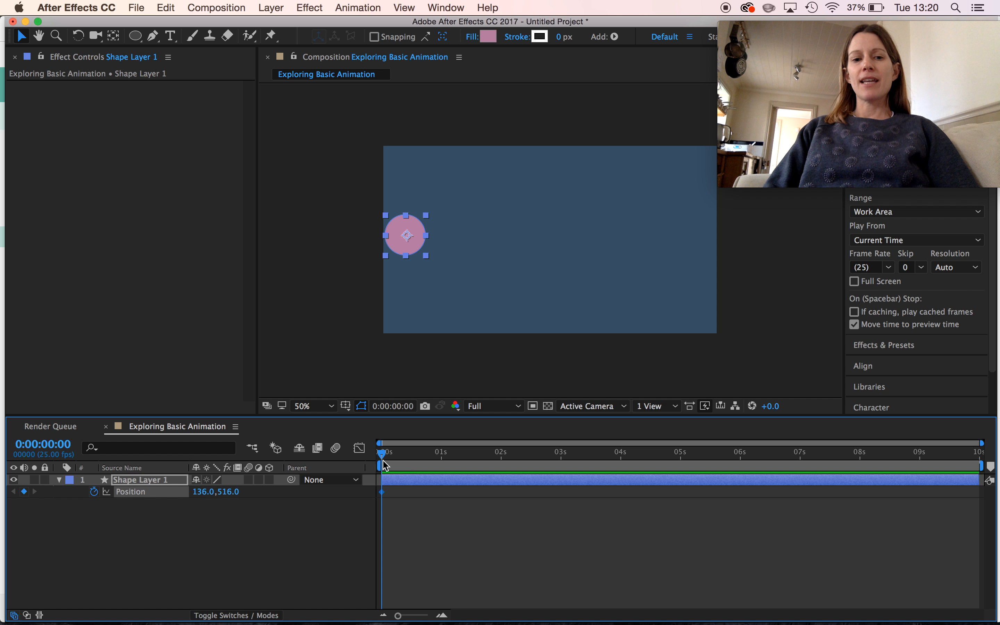
At 3 seconds, move the circle horizontally to the frame's far edge at 1736, 516 to set the second Position keyframe
drag(383, 459, 390, 460)
drag(488, 462, 561, 475)
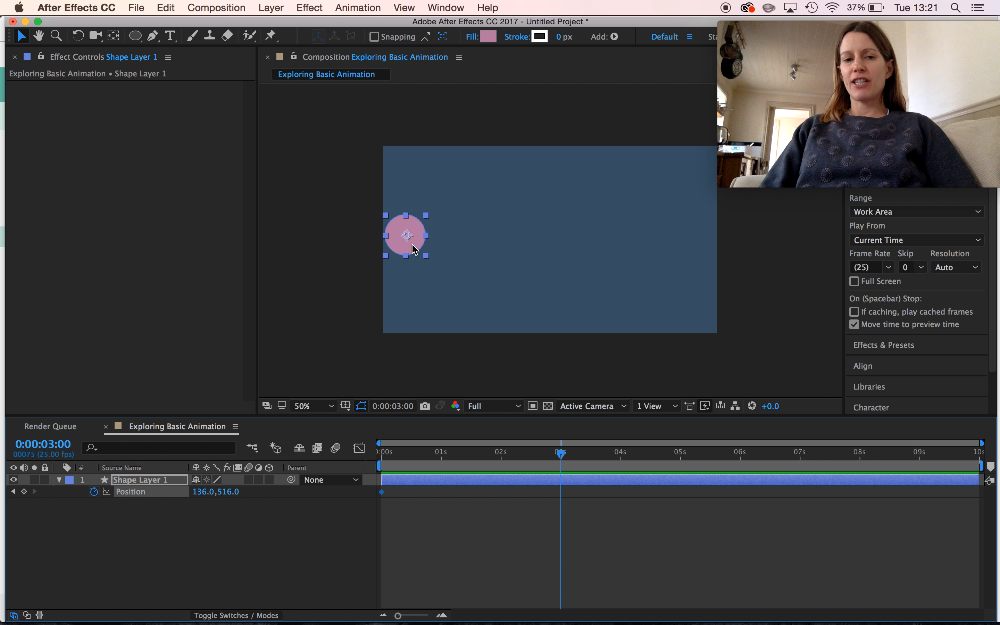
key(shift+Right)
key(shift+Right)
key(shift+Right)
key(shift+Right)
key(shift+Right)
key(shift+Right)
key(shift+Right)
key(shift+Right)
key(shift+Right)
key(shift+Right)
key(shift+Right)
key(shift+Right)
key(shift+Right)
key(shift+Right)
key(shift+Right)
key(shift+Right)
key(shift+Right)
key(shift+Right)
key(shift+Right)
key(shift+Right)
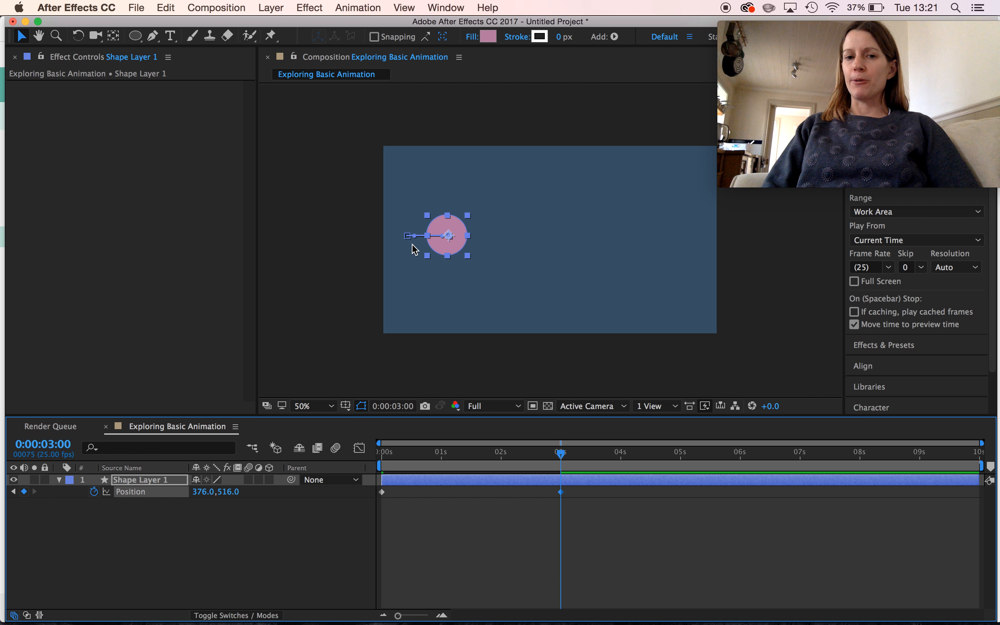
key(shift+Right)
key(shift+Right)
key(shift+Right)
key(shift+Right)
key(shift+Right)
key(shift+Right)
key(shift+Right)
key(shift+Right)
key(shift+Right)
key(shift+Right)
key(shift+Right)
key(shift+Right)
key(shift+Right)
key(shift+Right)
key(shift+Right)
key(shift+Right)
key(shift+Right)
key(shift+Right)
key(shift+Right)
key(shift+Right)
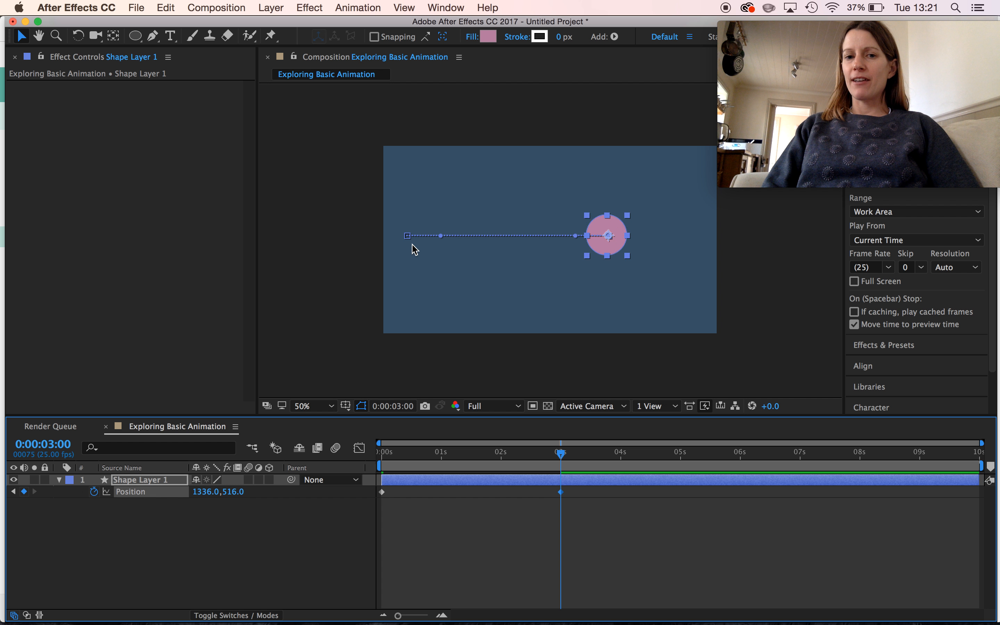
key(shift+Right)
key(shift+Right)
key(shift+Right)
key(shift+Right)
key(shift+Right)
key(shift+Right)
key(shift+Right)
key(shift+Right)
key(shift+Right)
key(shift+Right)
key(shift+Right)
key(shift+Right)
key(shift+Right)
key(shift+Right)
key(shift+Right)
key(shift+Right)
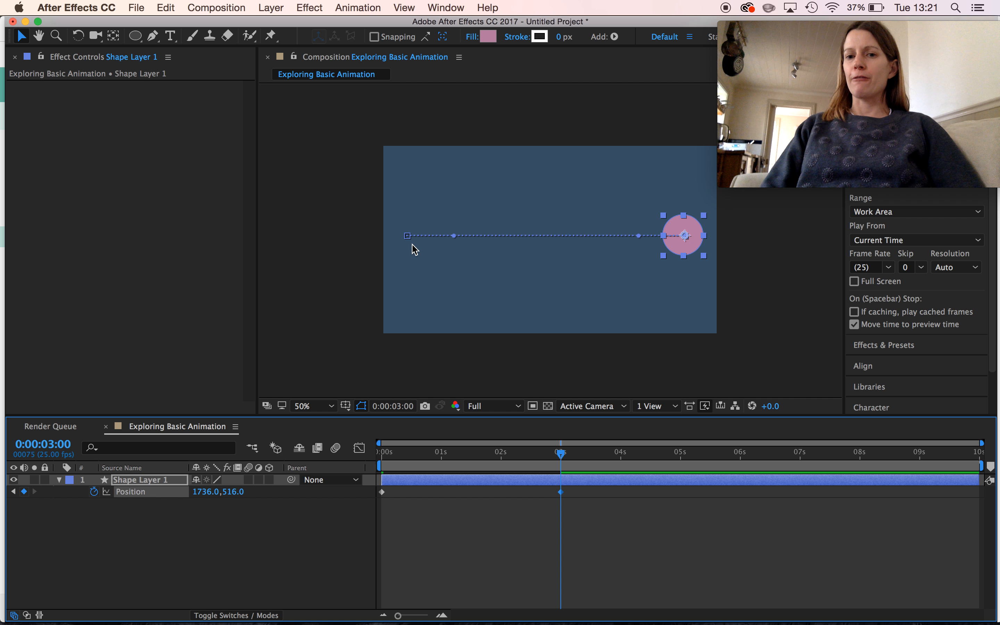
Scrub back through the circle's movement and play the animation from the start
drag(560, 463, 525, 463)
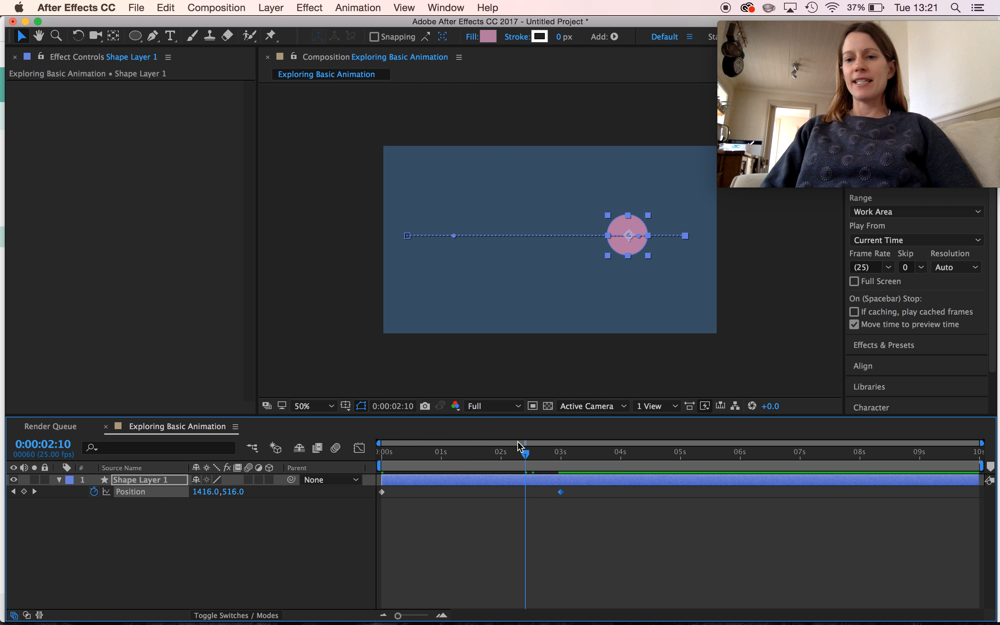
drag(523, 455, 361, 456)
key(space)
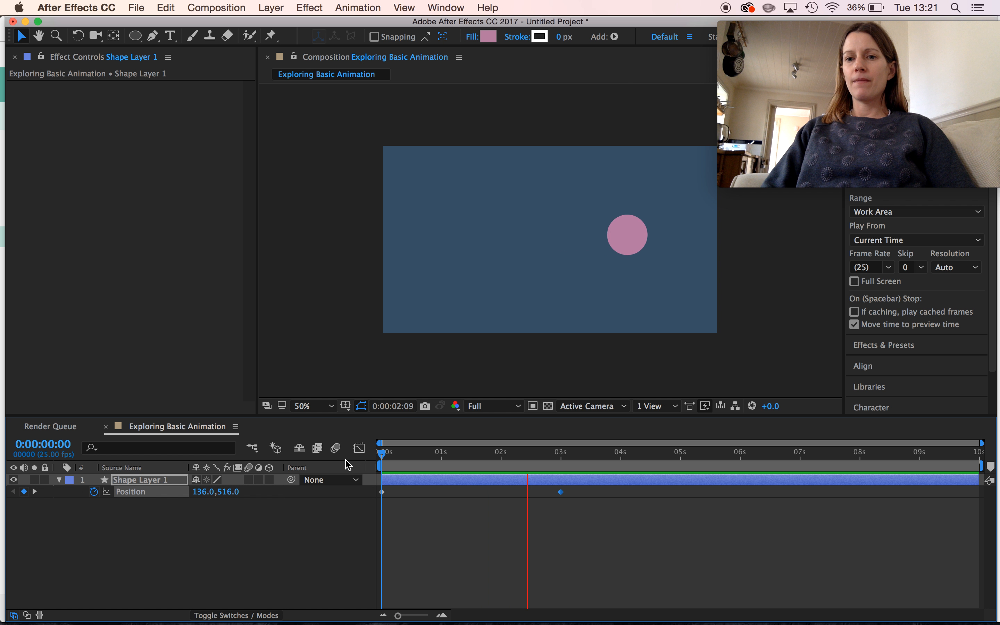
key(space)
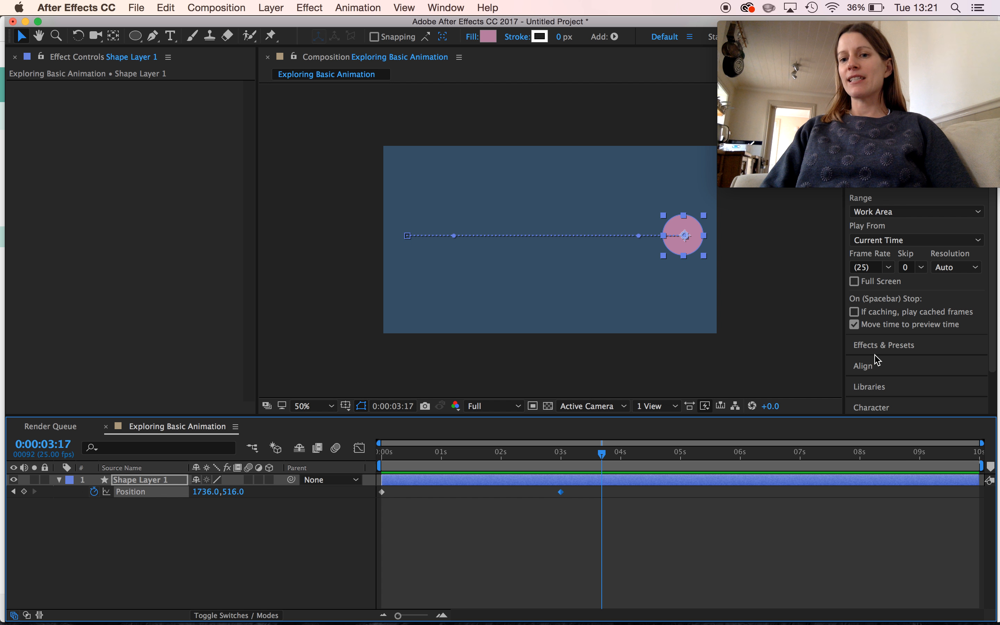
Bring the playback controls back into view and use them to preview the circle's animation from 0 seconds
click(883, 345)
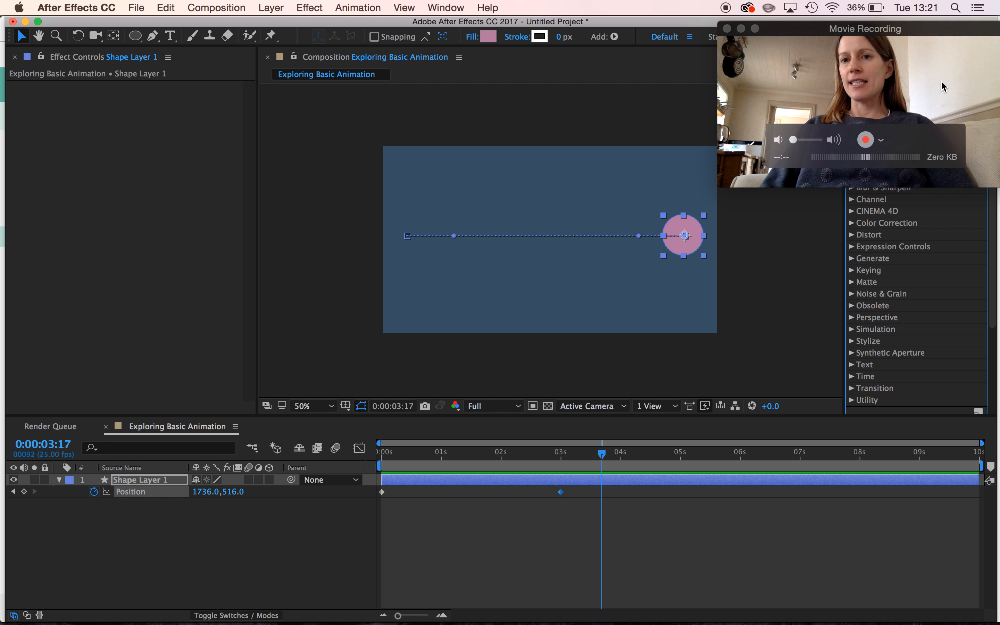
drag(855, 30, 128, 39)
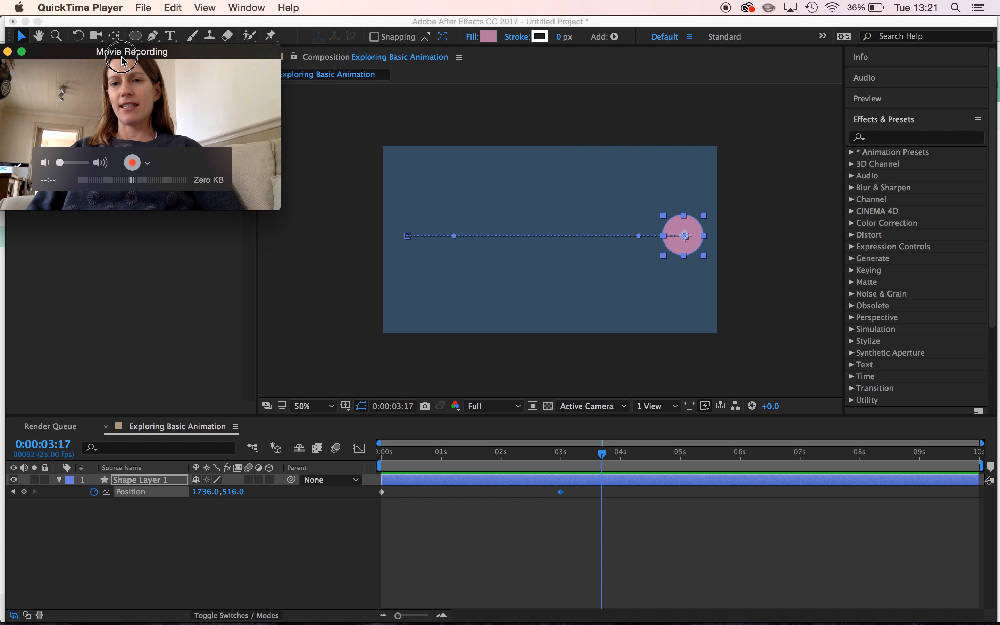
click(882, 99)
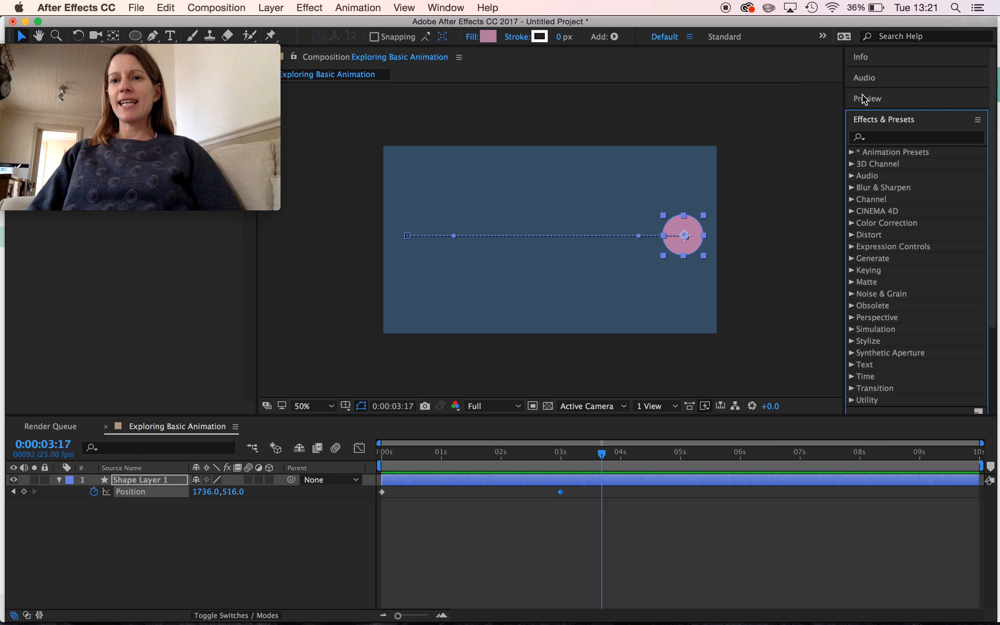
click(865, 99)
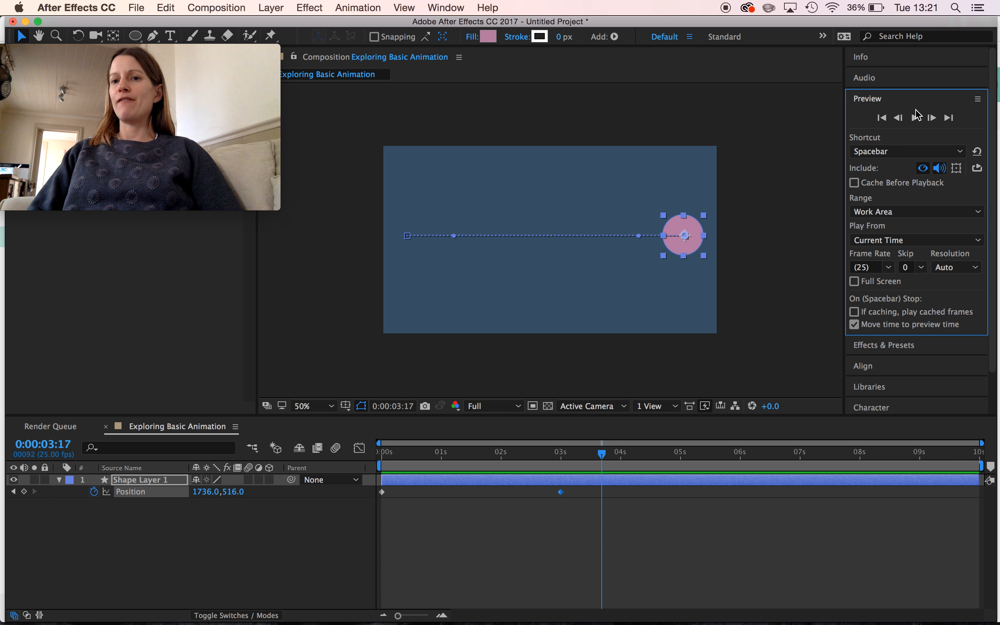
click(915, 119)
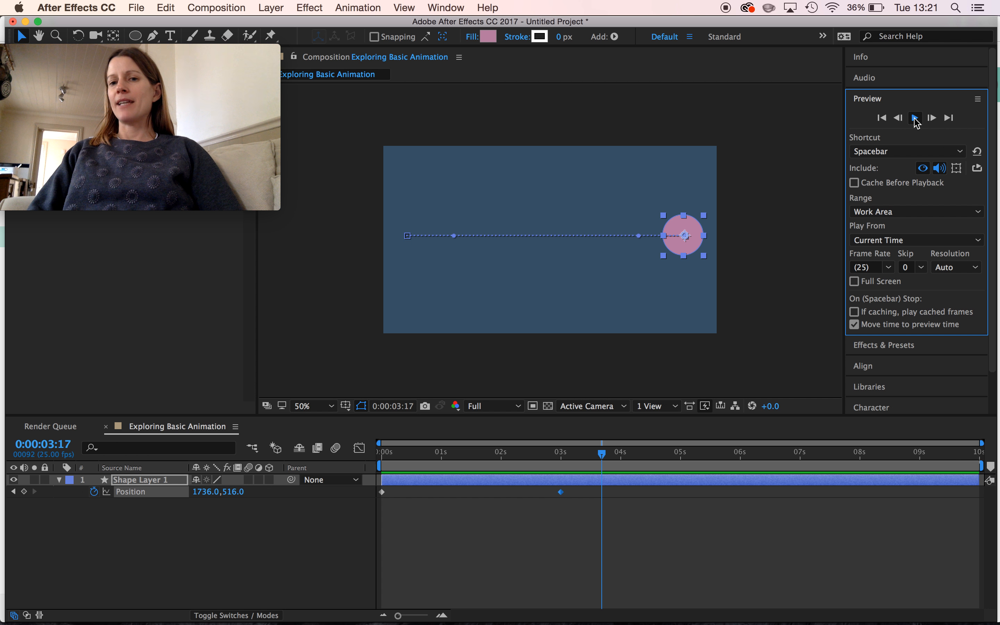
key(space)
drag(661, 461, 374, 482)
click(919, 119)
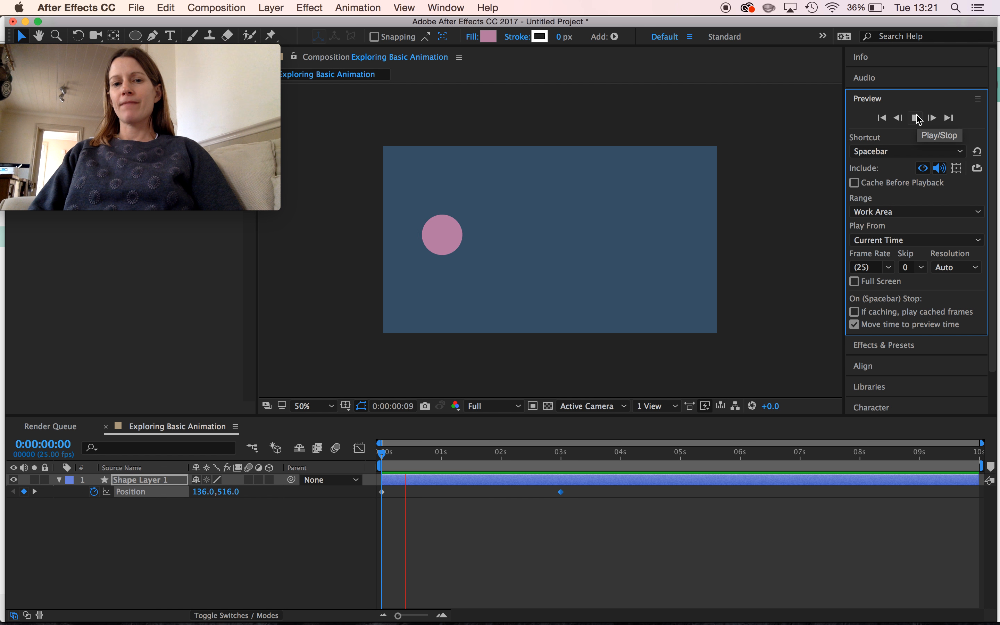
click(916, 118)
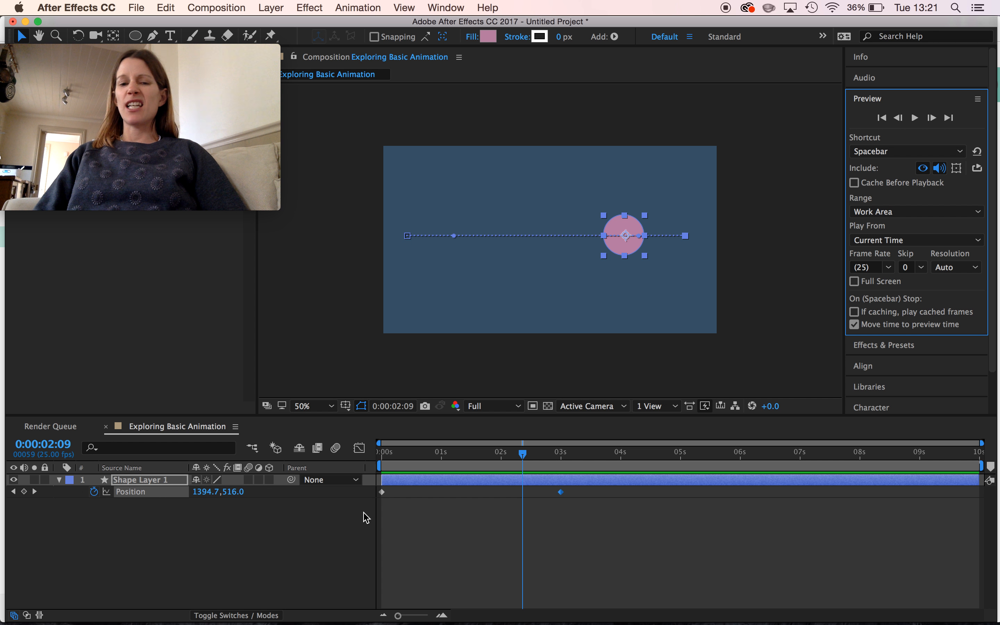
Speed up the movement by shifting the second Position keyframe earlier, to just before 0:00:01:10
drag(562, 493, 466, 496)
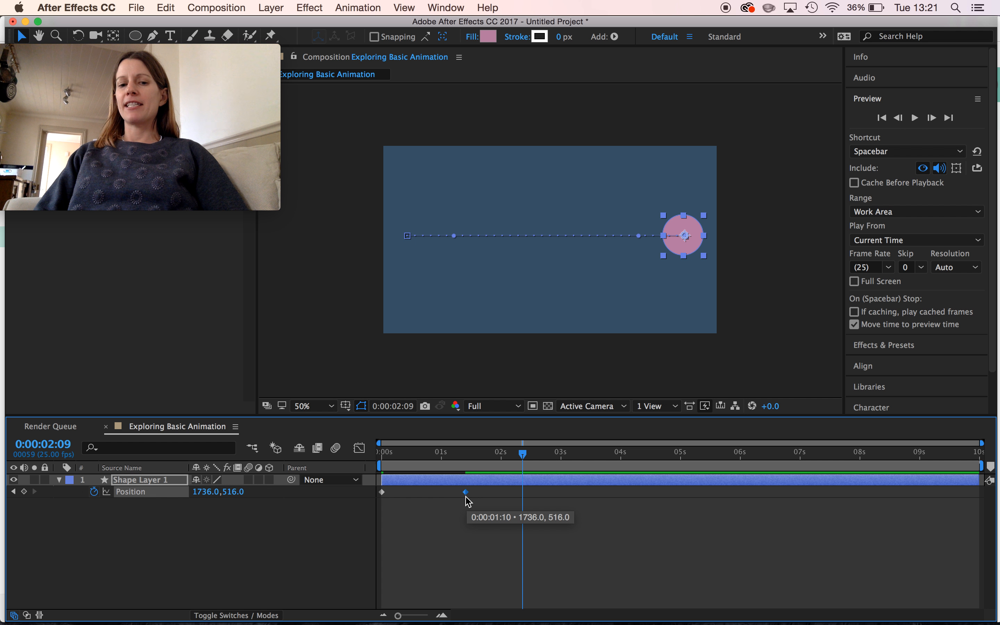
click(443, 459)
drag(443, 459, 417, 455)
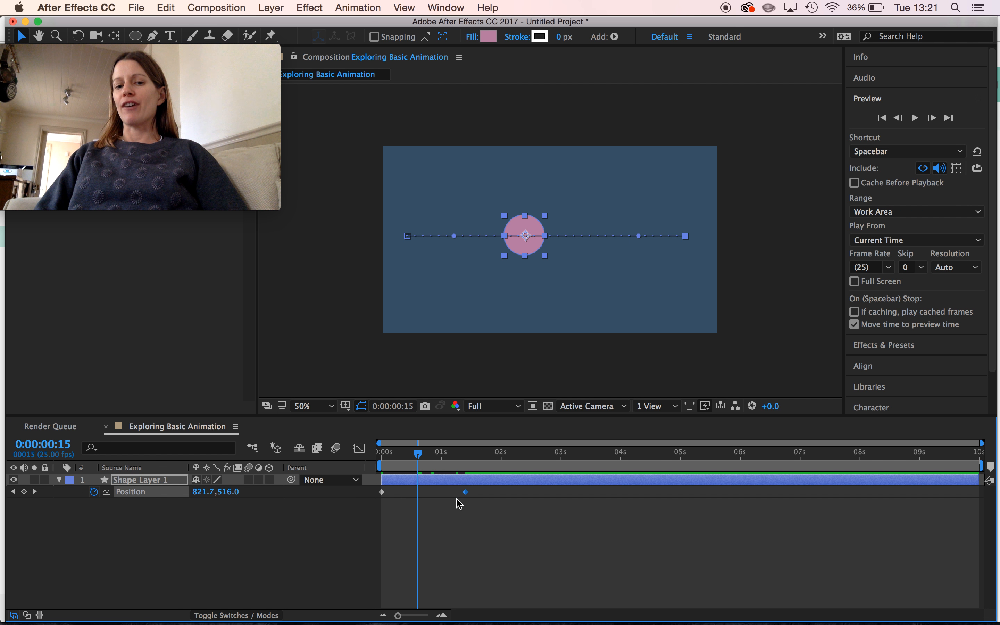
mouse_move(466, 492)
mouse_down()
mouse_move(680, 495)
mouse_move(462, 494)
mouse_up()
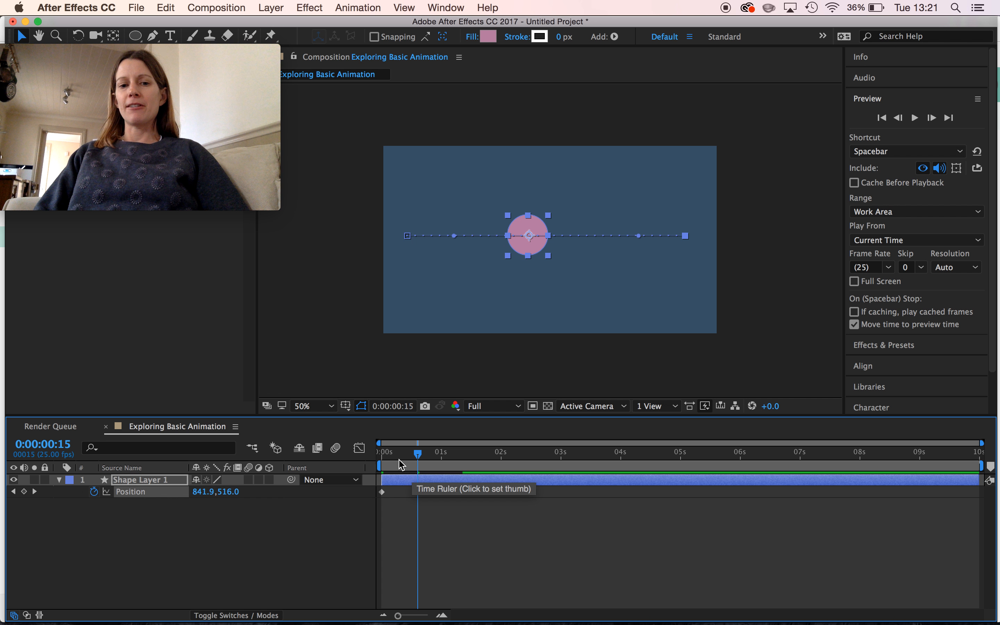
Play the faster animation from the start, then scrub through it to about 0:00:00:23
key(Home)
key(space)
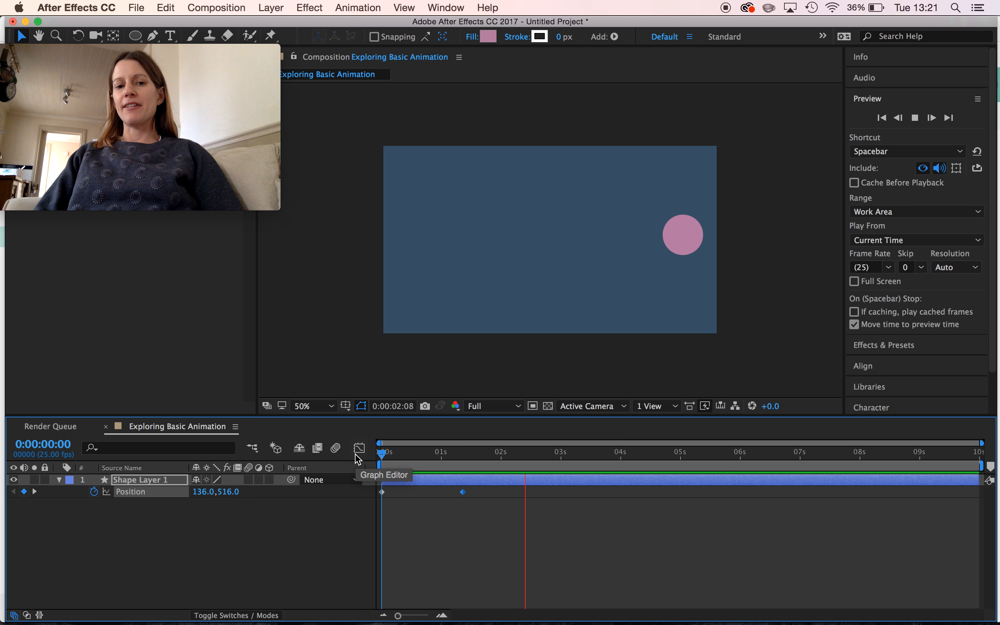
key(space)
drag(386, 459, 438, 468)
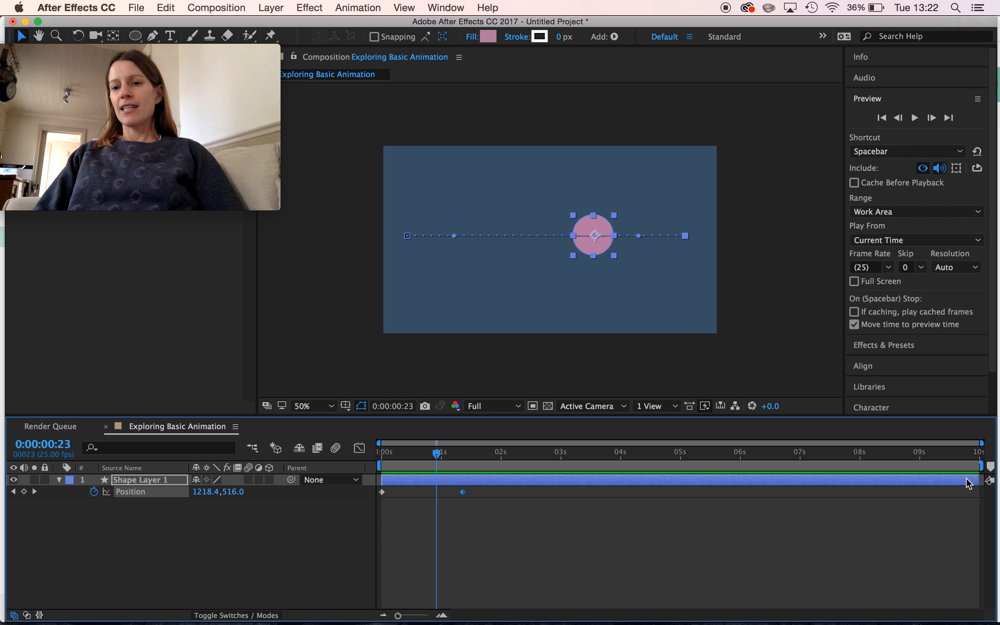
Shorten the work area to end just after the second keyframe, and choose Work Area as the preview range
drag(985, 466, 477, 484)
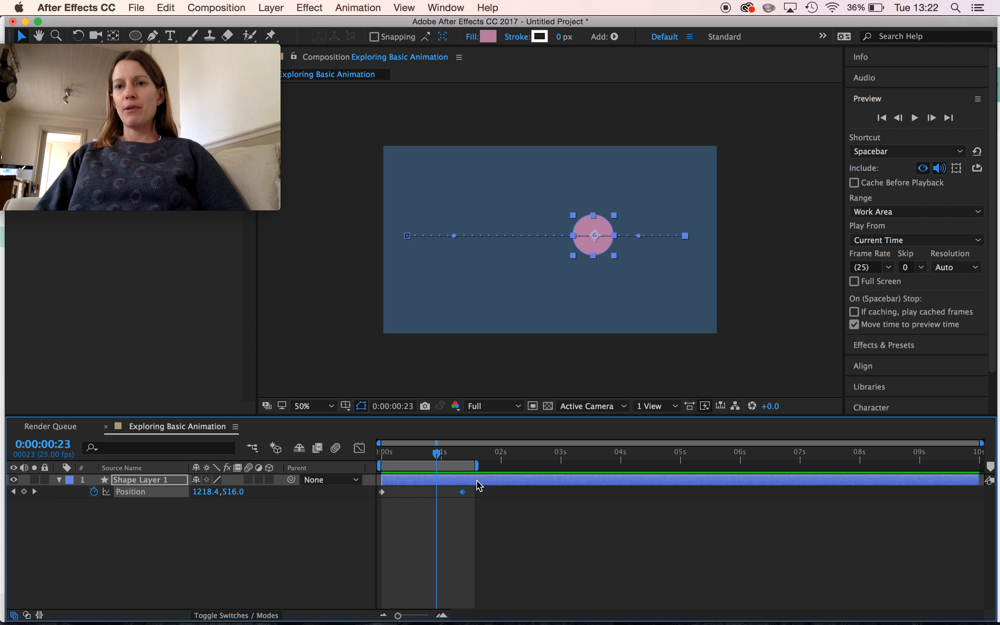
click(873, 213)
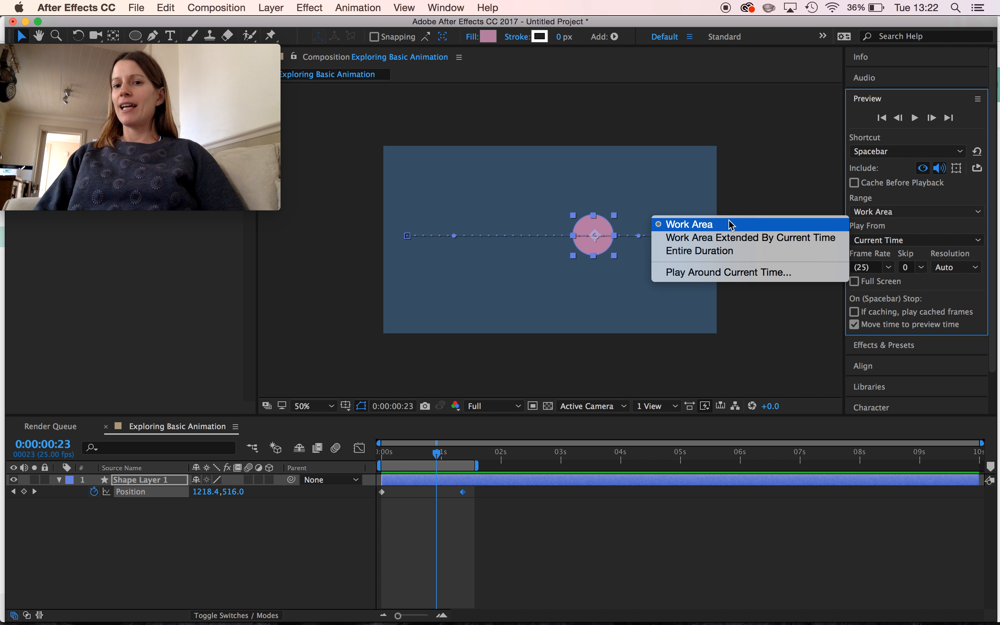
click(720, 227)
Loop the shortened work area from 0 seconds, then scrub to 0:00:00:17
drag(431, 454, 357, 451)
key(space)
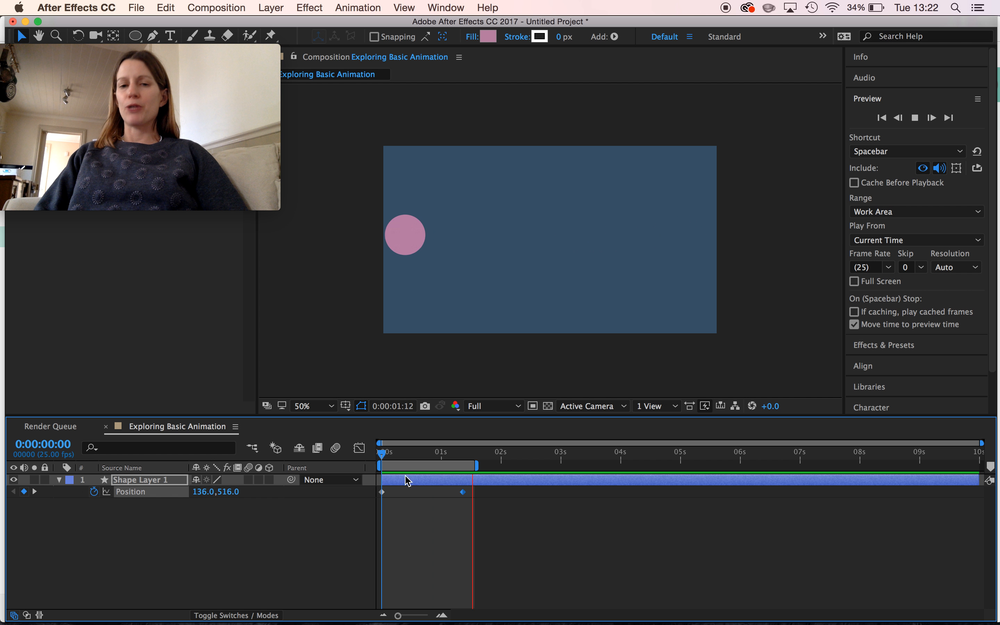
key(space)
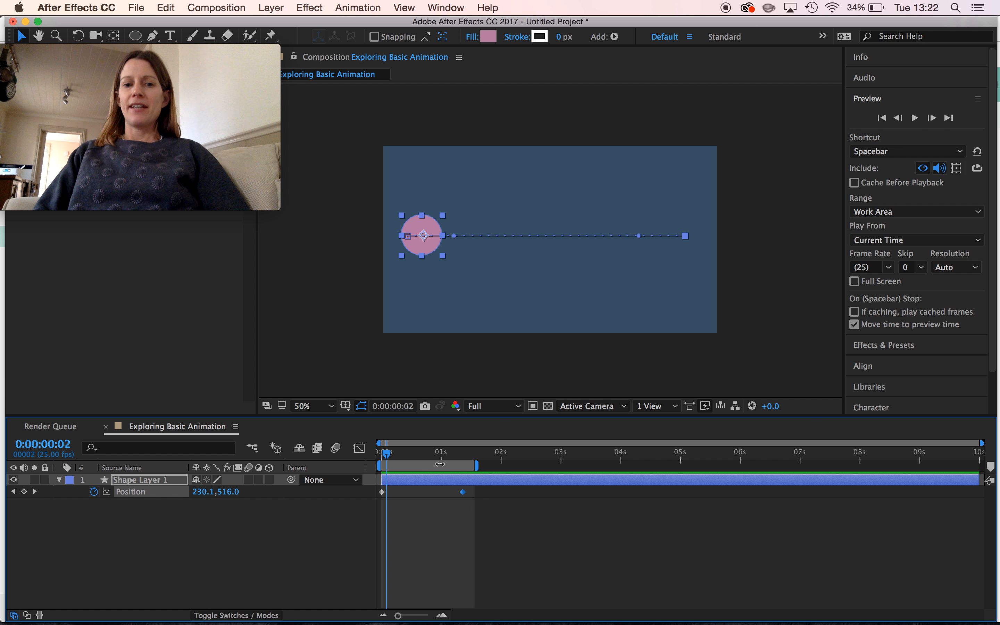
drag(417, 453, 423, 453)
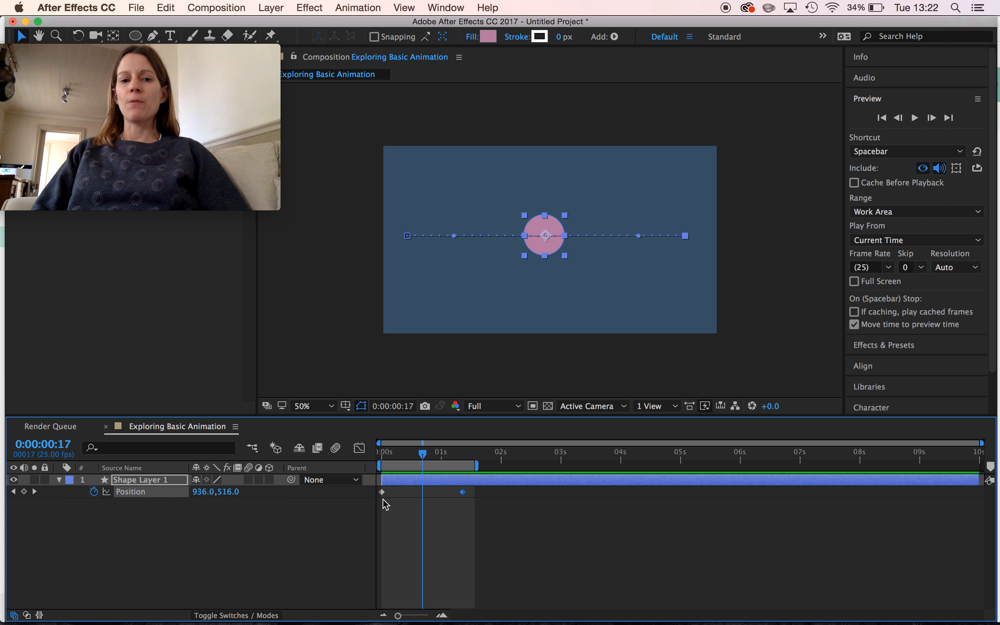
Apply Easy Ease Out to the circle's first Position keyframe and to its second Position keyframe
mouse_move(383, 493)
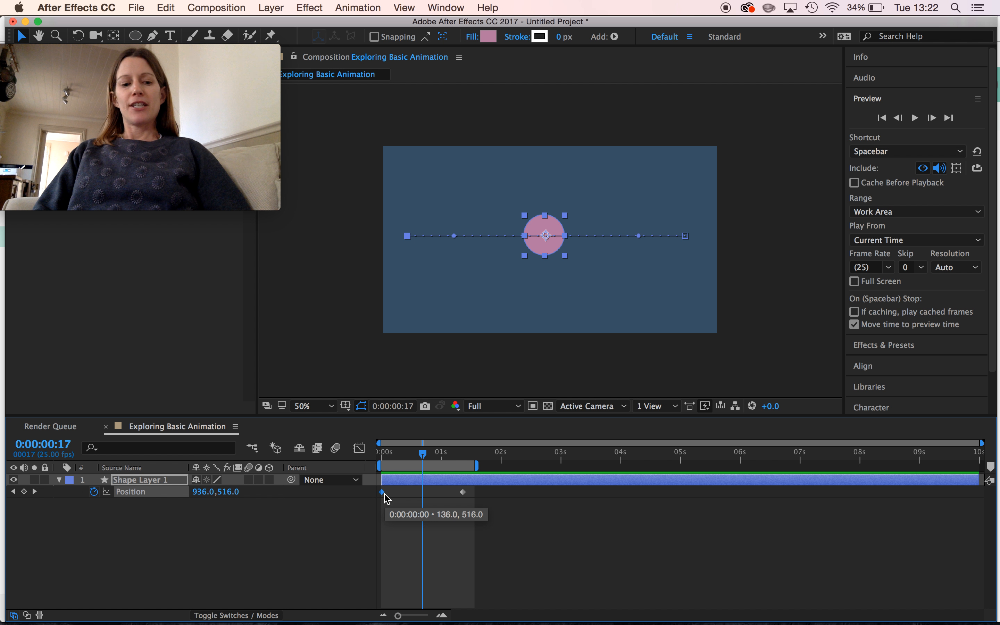
right_click(385, 494)
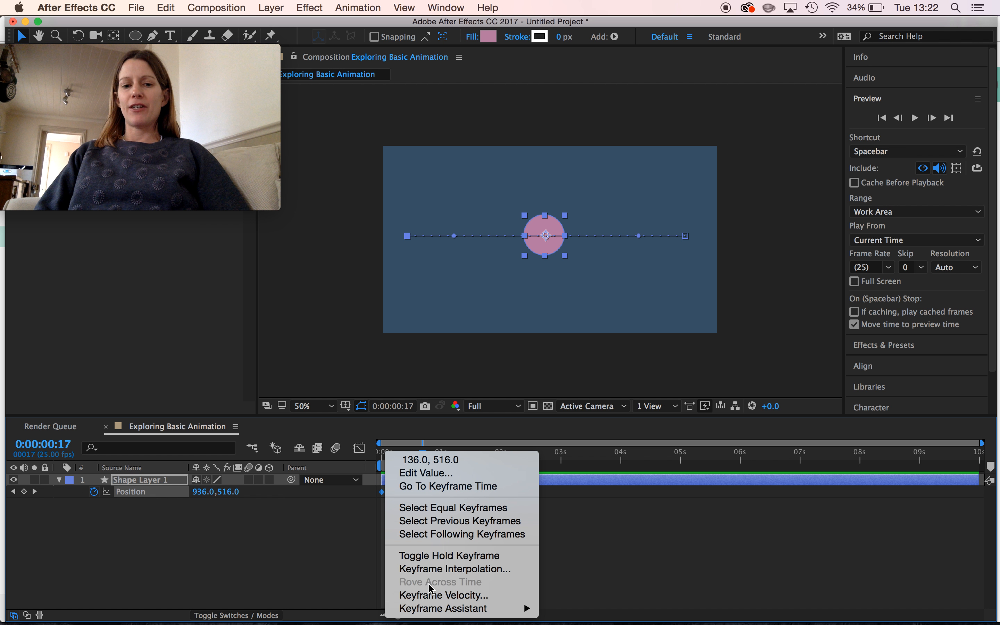
mouse_move(438, 608)
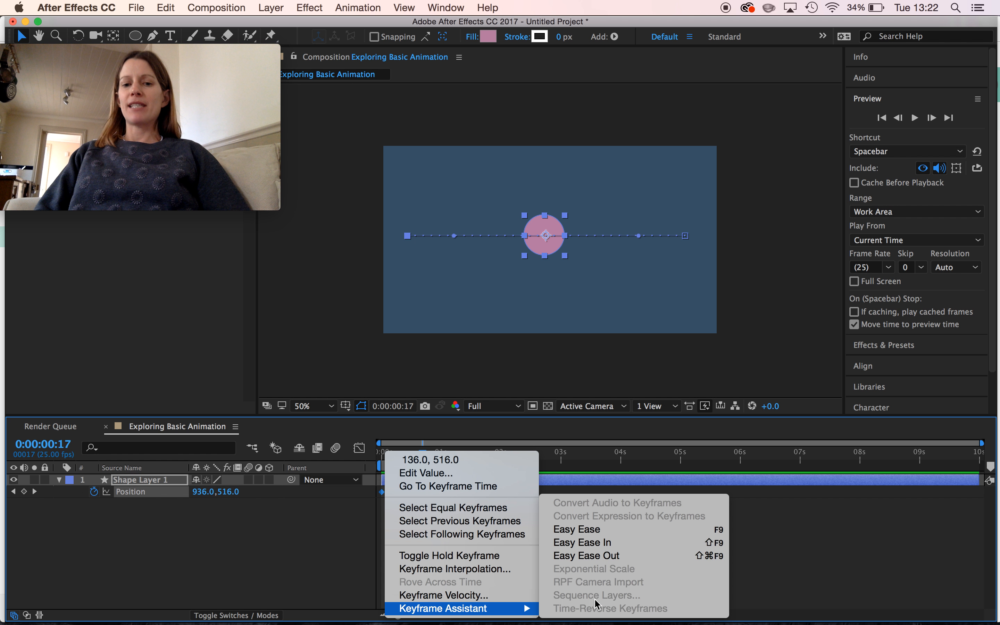
click(603, 556)
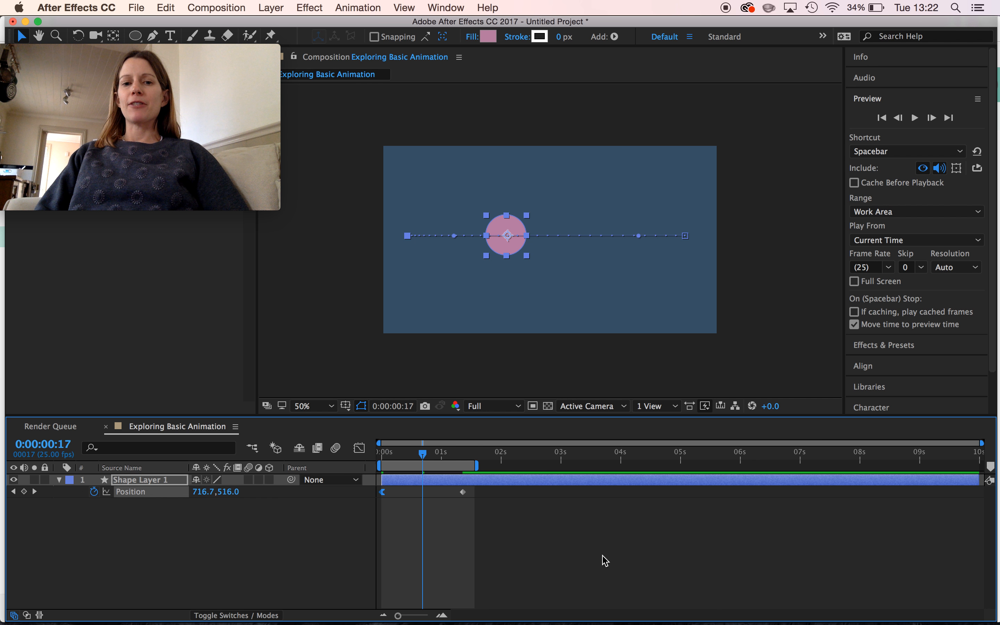
right_click(463, 493)
mouse_move(505, 610)
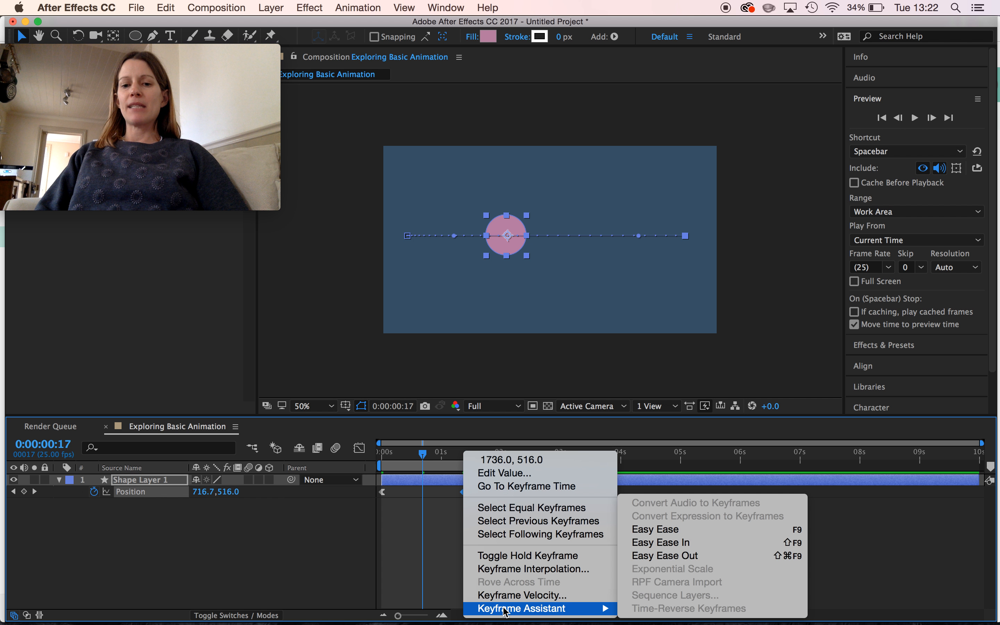
click(675, 555)
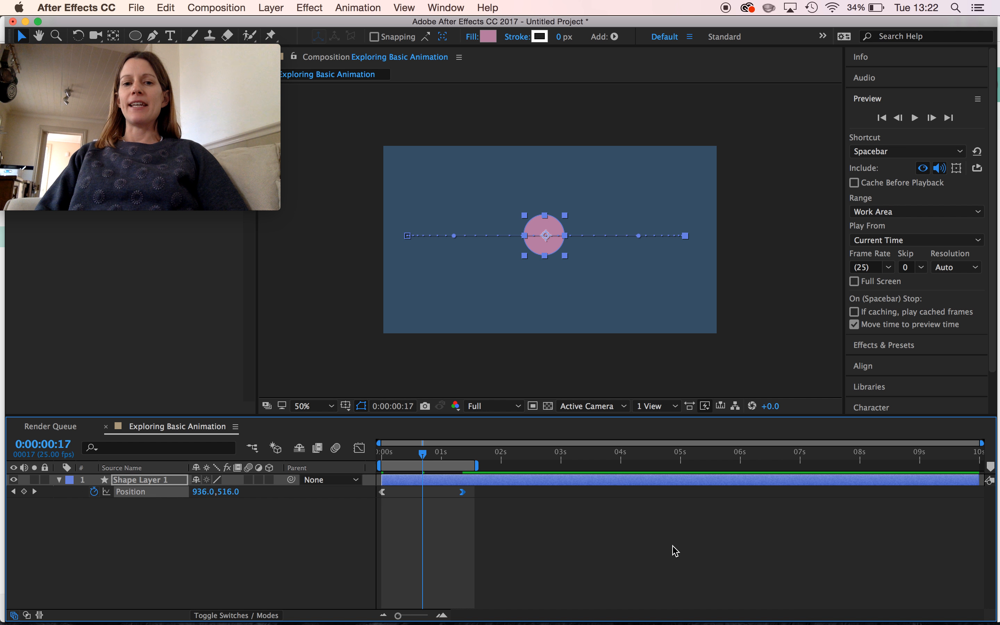
Preview the eased circle movement from the start of the work area
drag(428, 456, 362, 458)
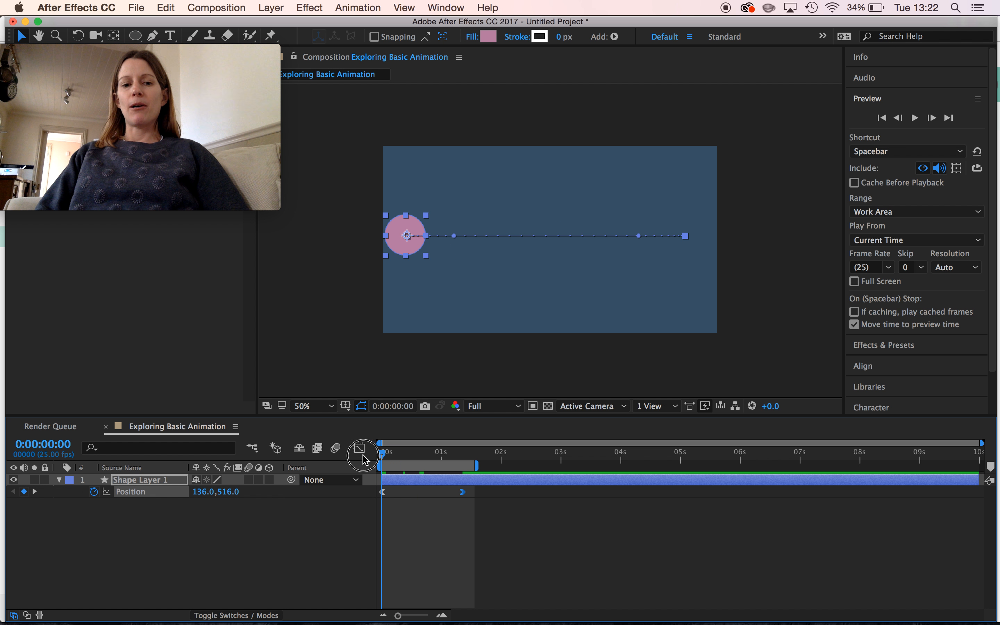
key(space)
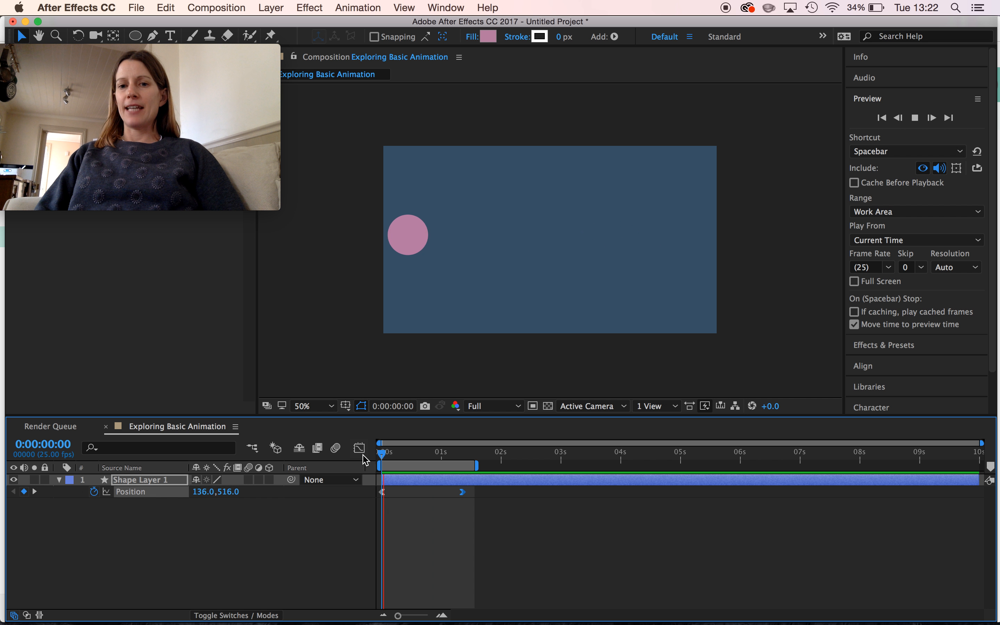
key(space)
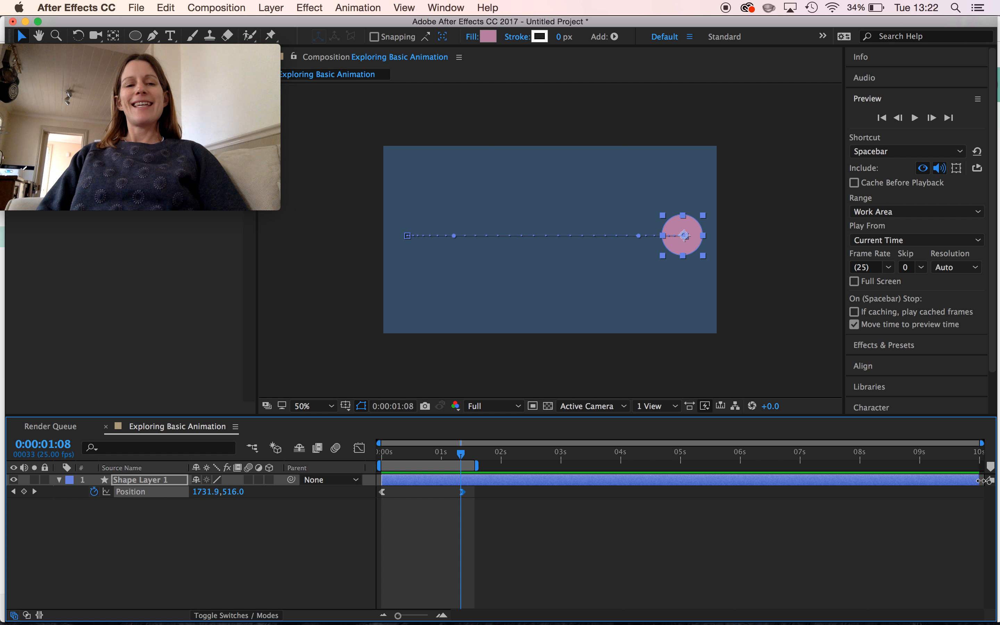
Trim the circle layer's end to just past the work area, before 2 seconds, and deselect the layer
drag(980, 480, 487, 491)
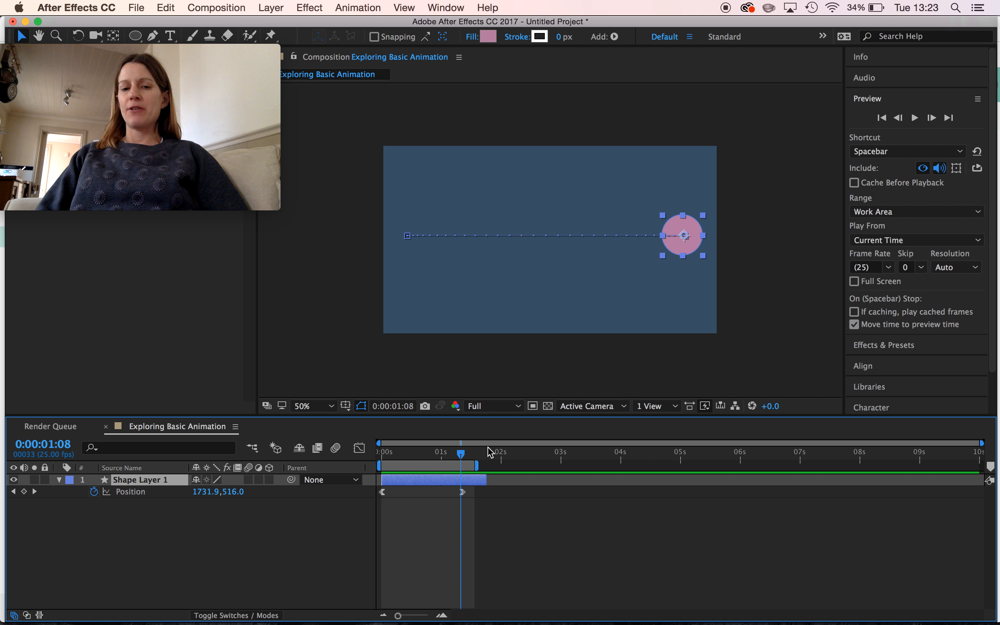
click(424, 519)
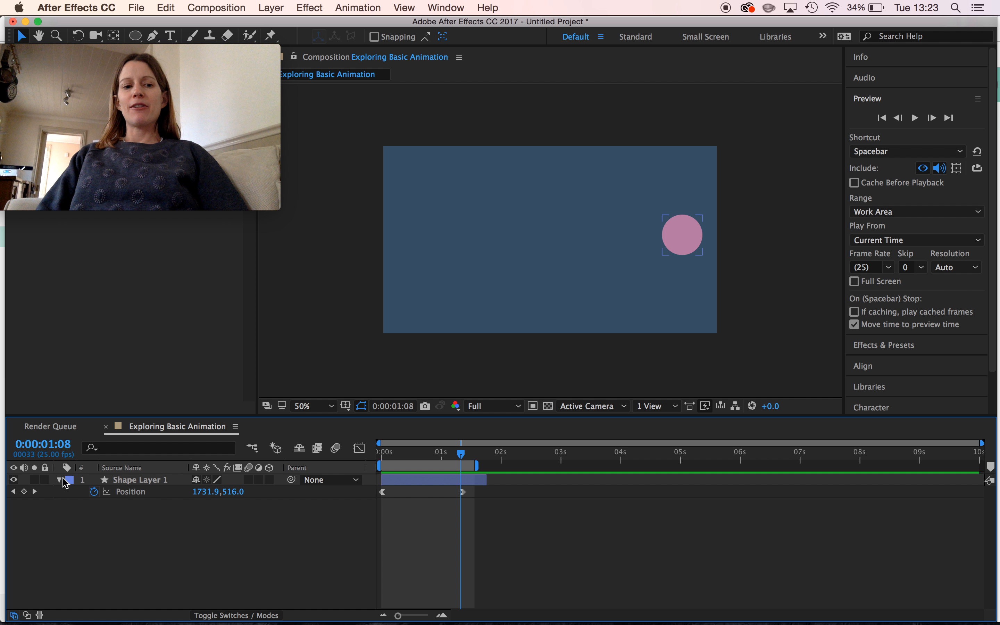
Collapse the pink circle's layer properties and add a new empty shape layer
click(60, 480)
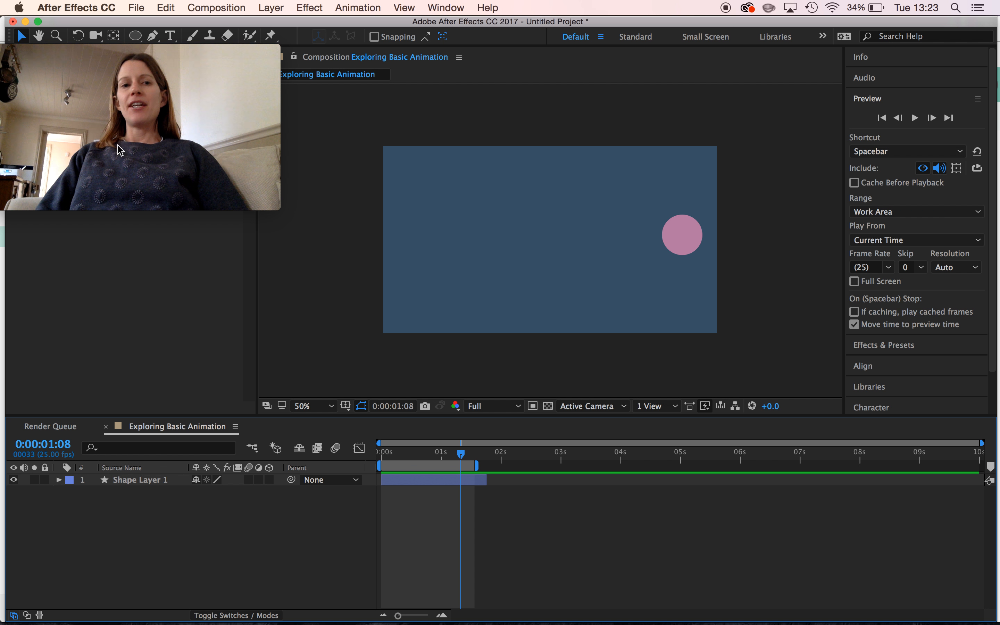
click(269, 8)
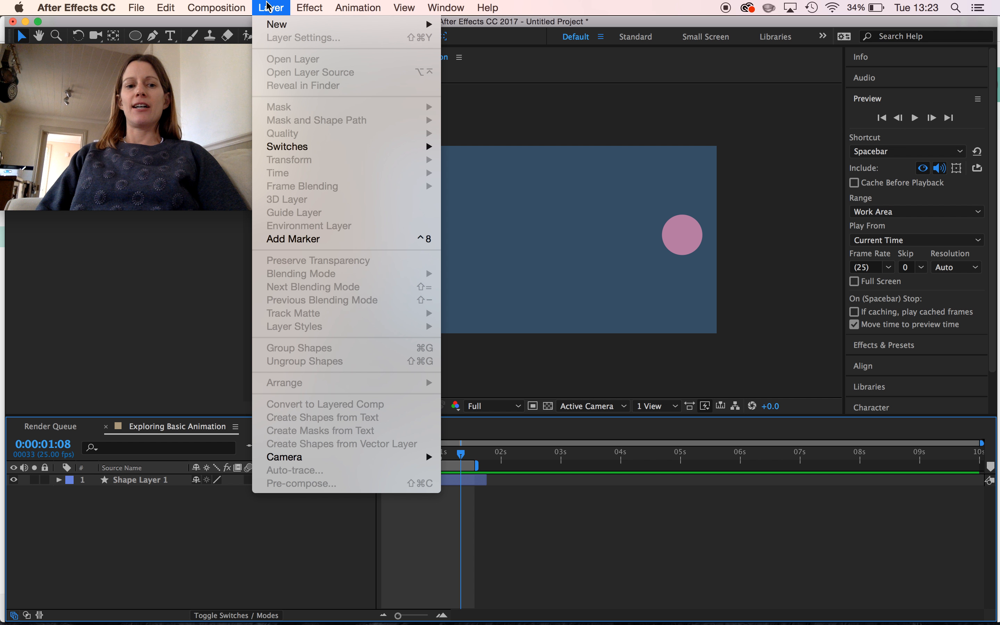
mouse_move(289, 24)
click(497, 96)
Draw a dark purple circle with fill 53384B on the new shape layer, in the upper-left area of the frame
click(141, 37)
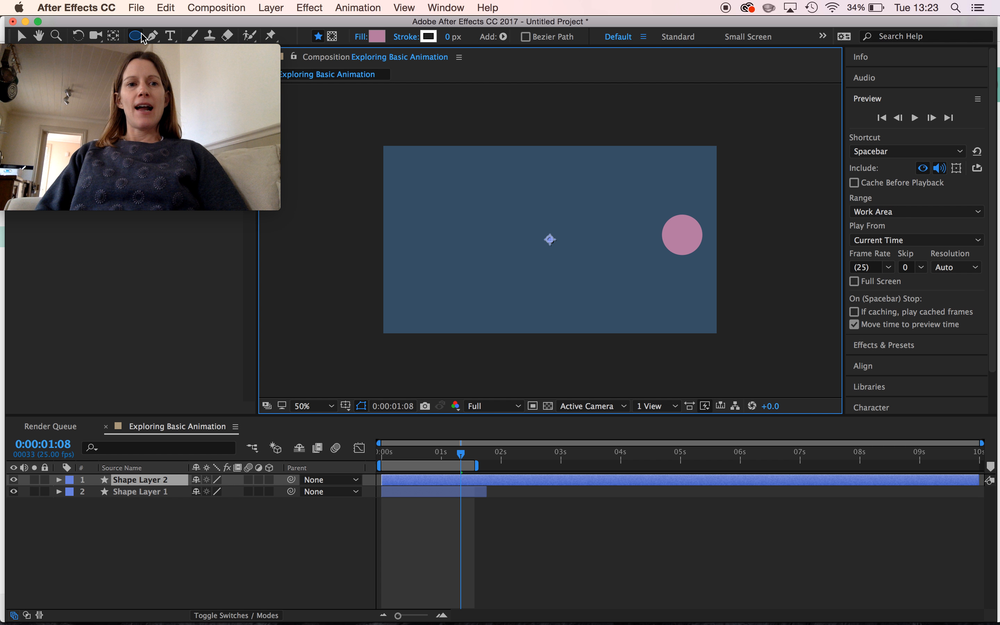
click(376, 36)
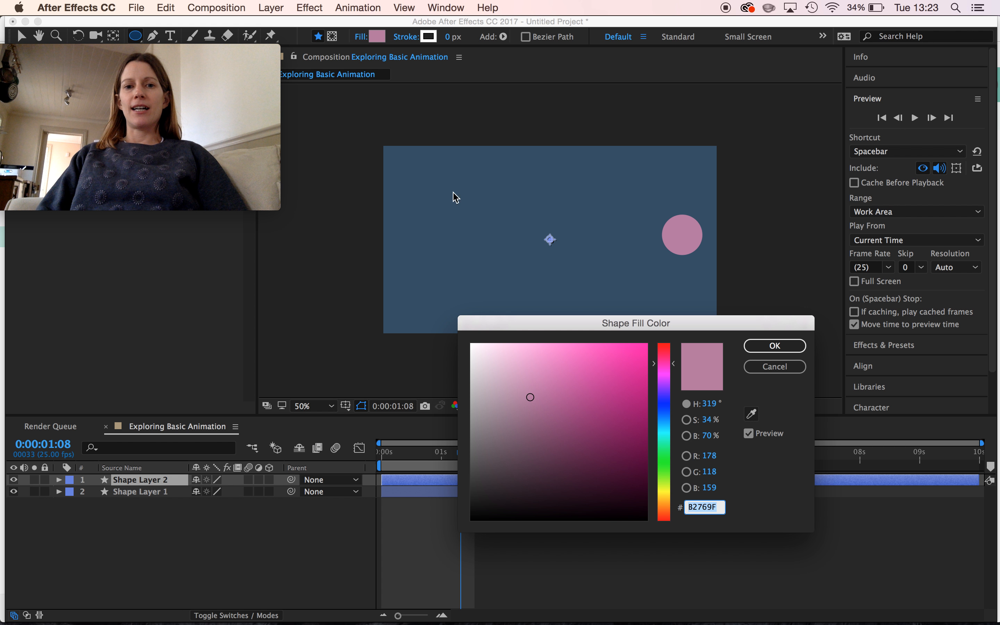
click(529, 462)
click(773, 345)
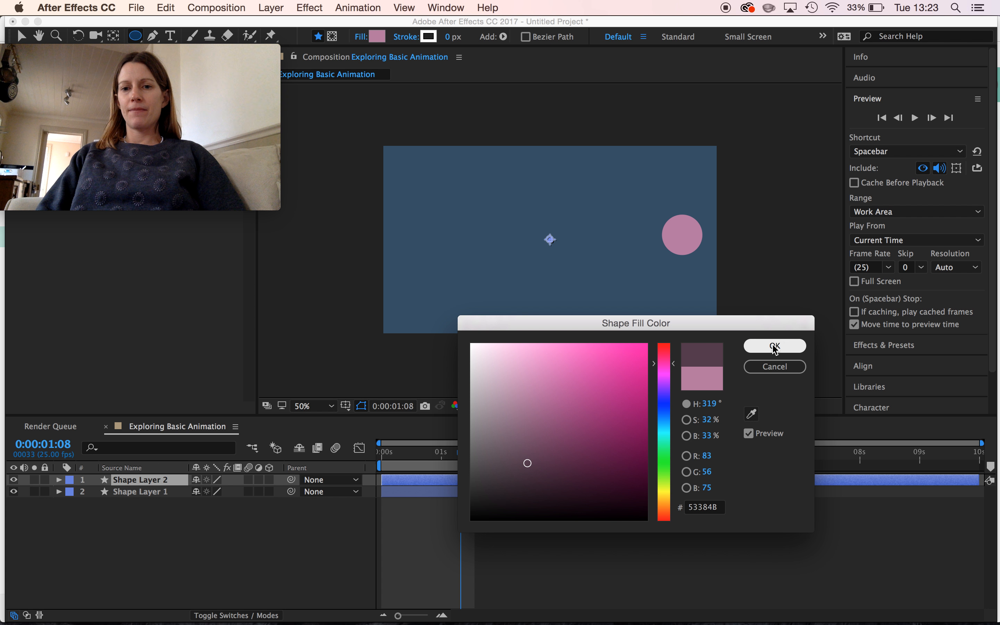
drag(399, 165, 448, 211)
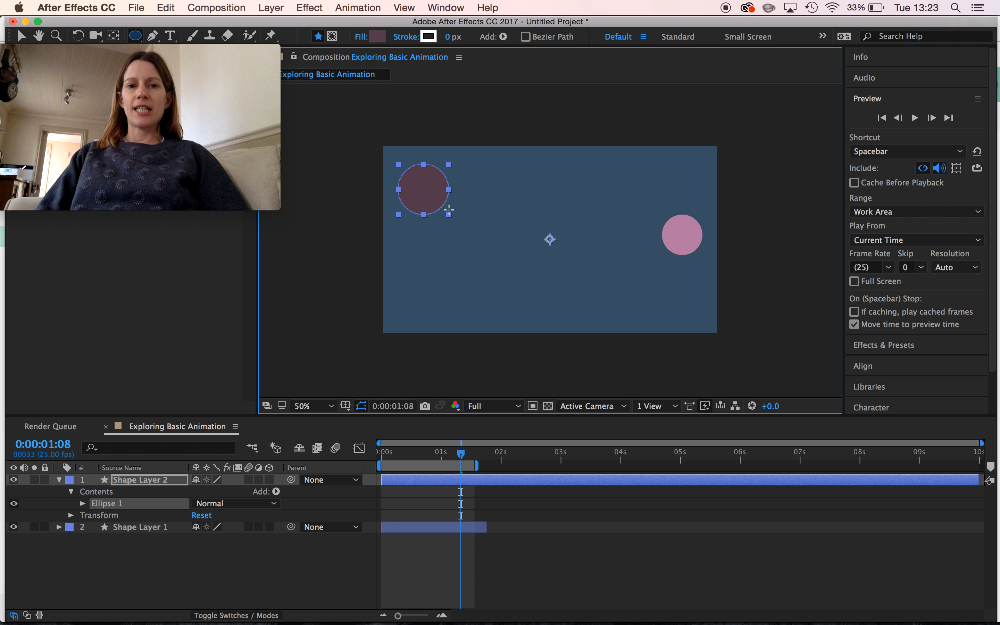
Move the new layer's anchor point from the composition centre to the middle of the dark circle
click(21, 36)
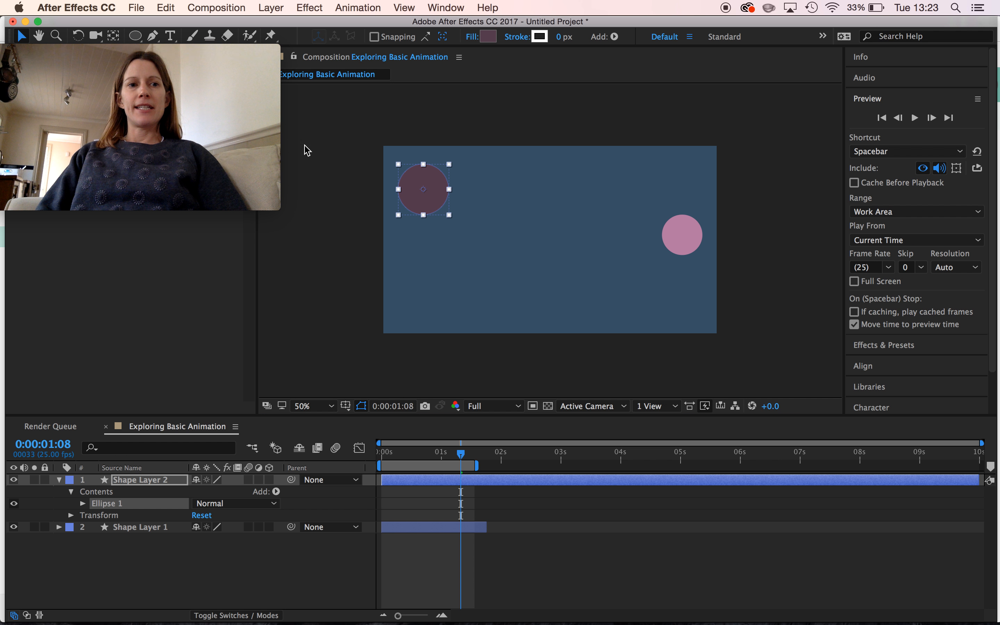
click(426, 195)
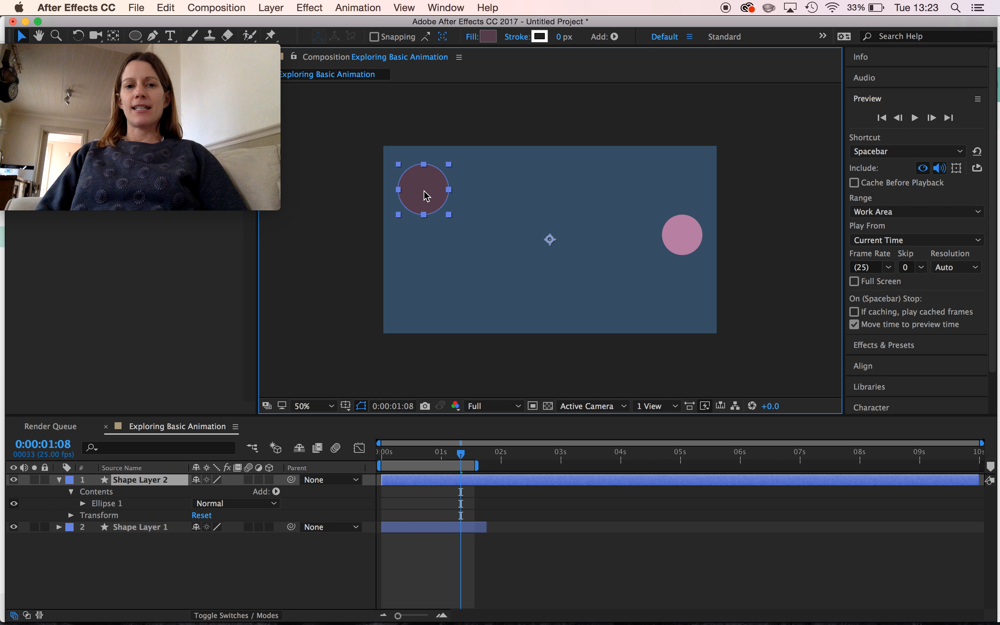
click(113, 36)
drag(549, 239, 428, 189)
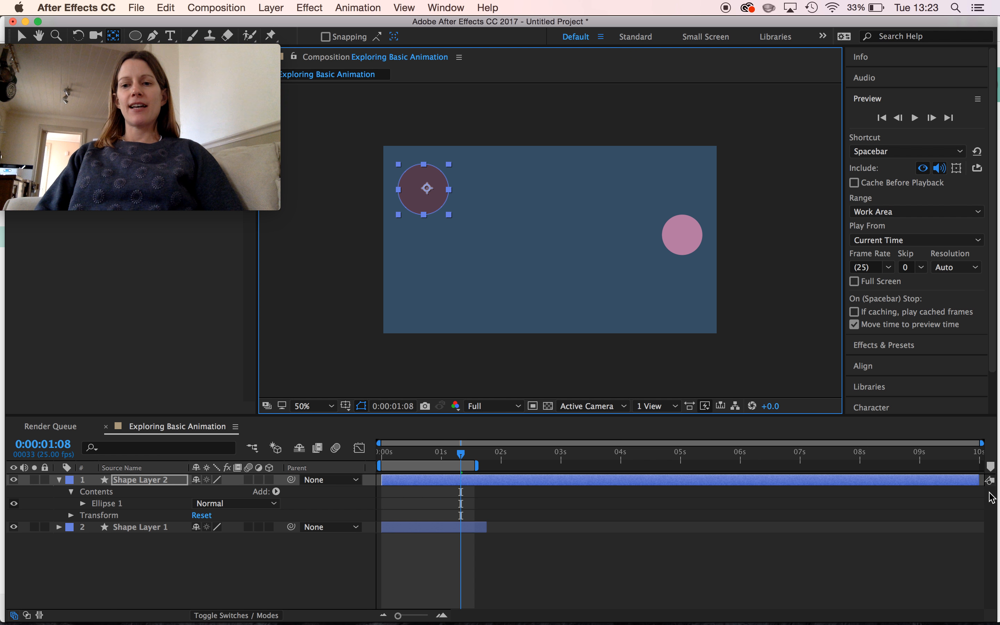
Trim the dark circle layer's end to about 2.5 seconds and try to slide the layer along the timeline
drag(980, 480, 532, 480)
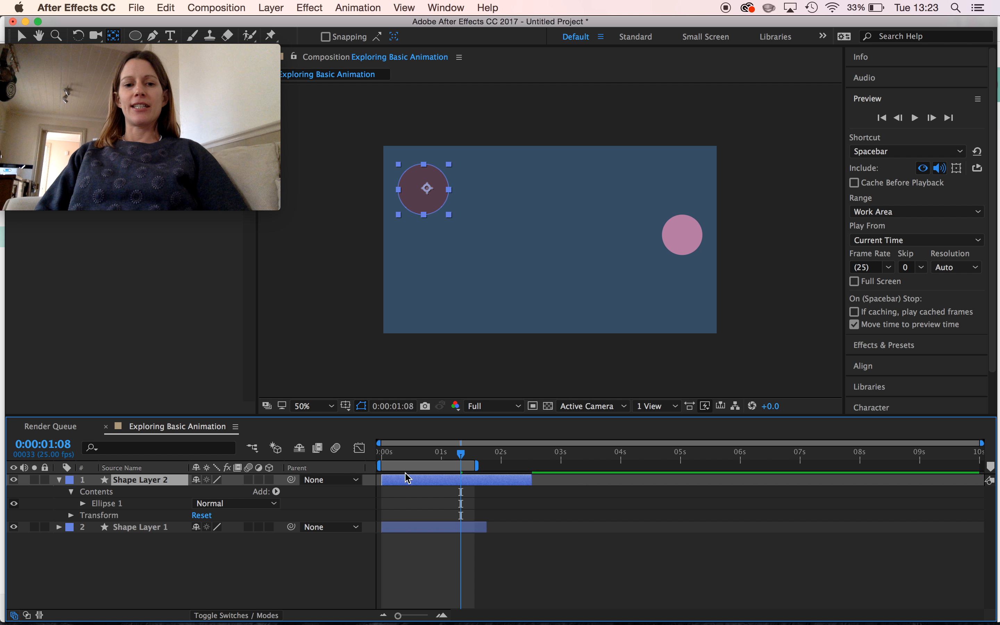
drag(399, 482, 450, 486)
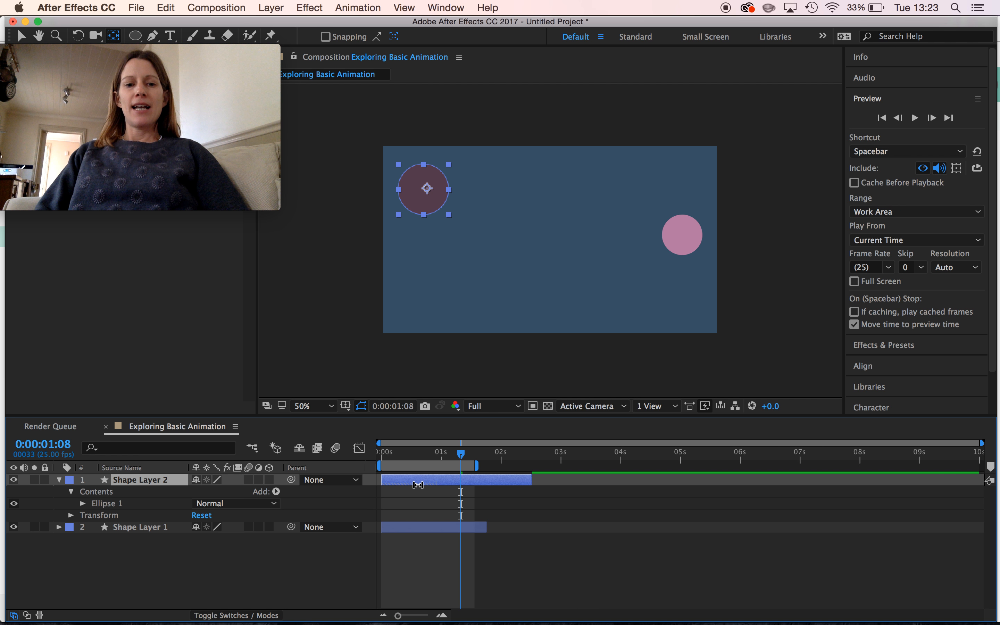
click(526, 528)
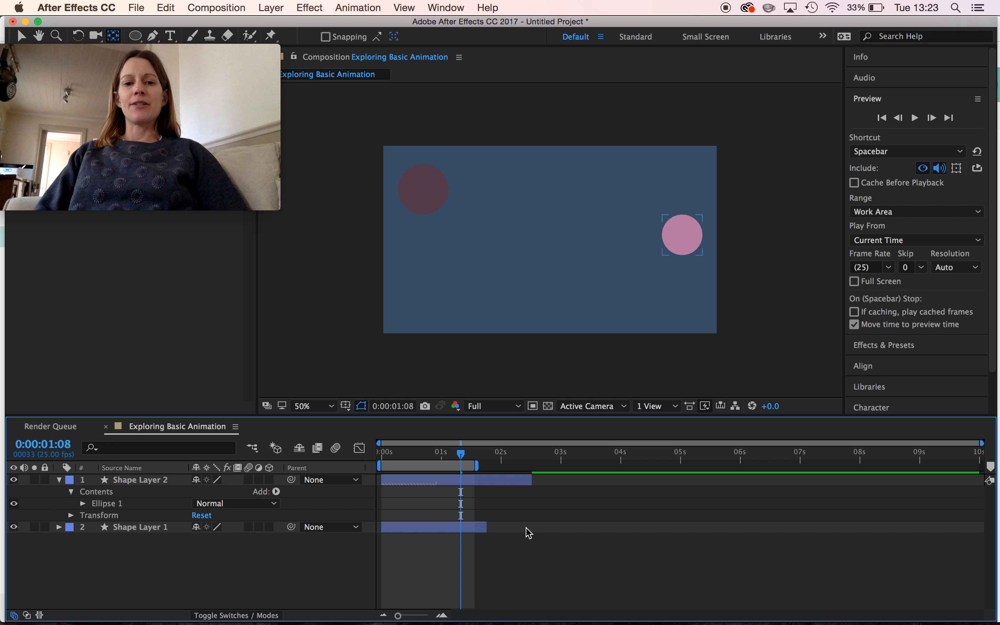
click(481, 484)
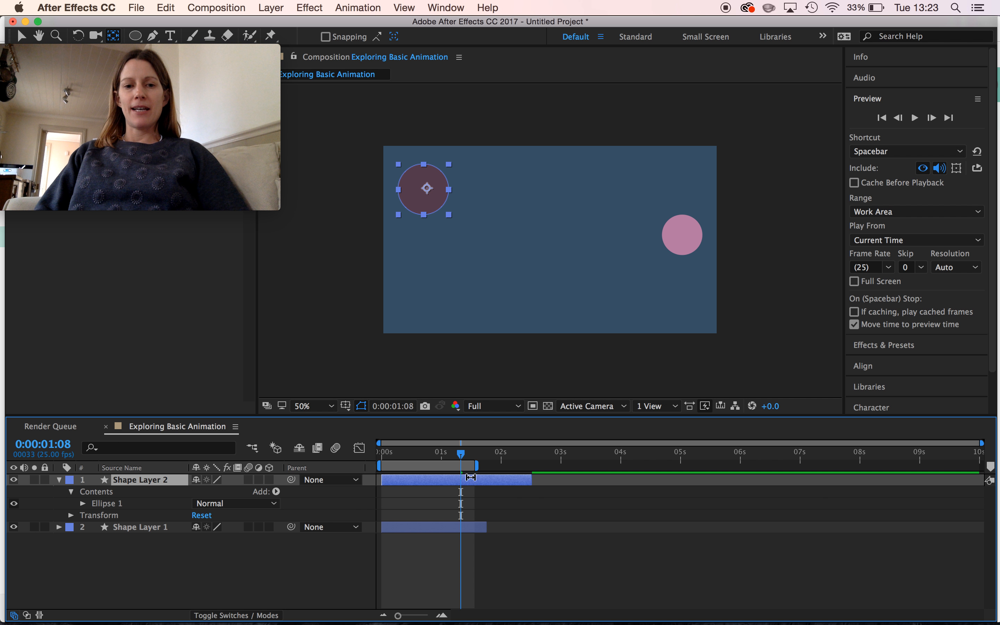
Slide the dark circle's layer to start at 0:00:01:08 and extend the work area to the layer's end
click(21, 36)
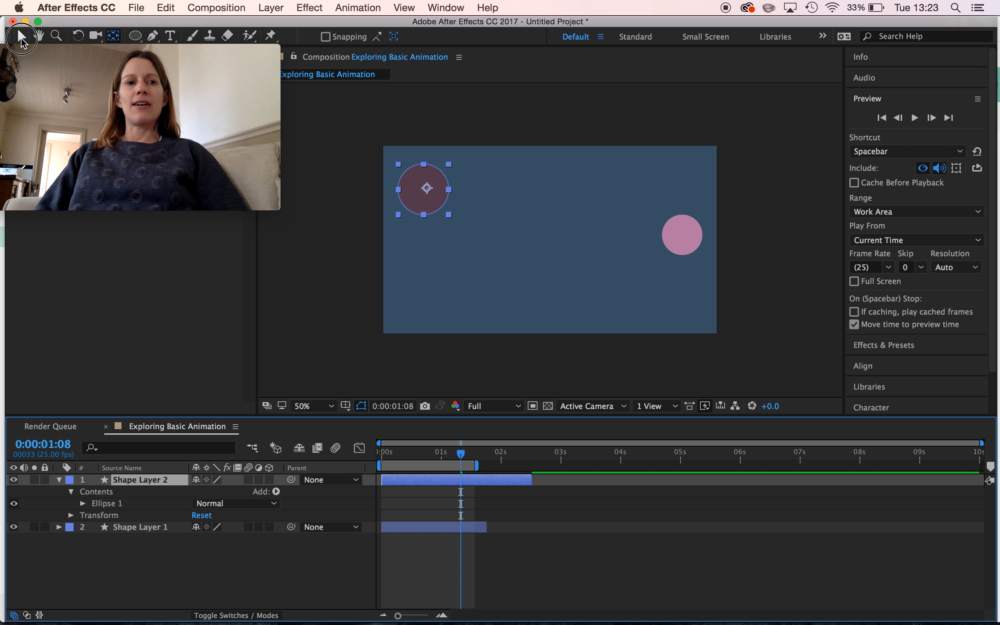
drag(425, 481, 611, 466)
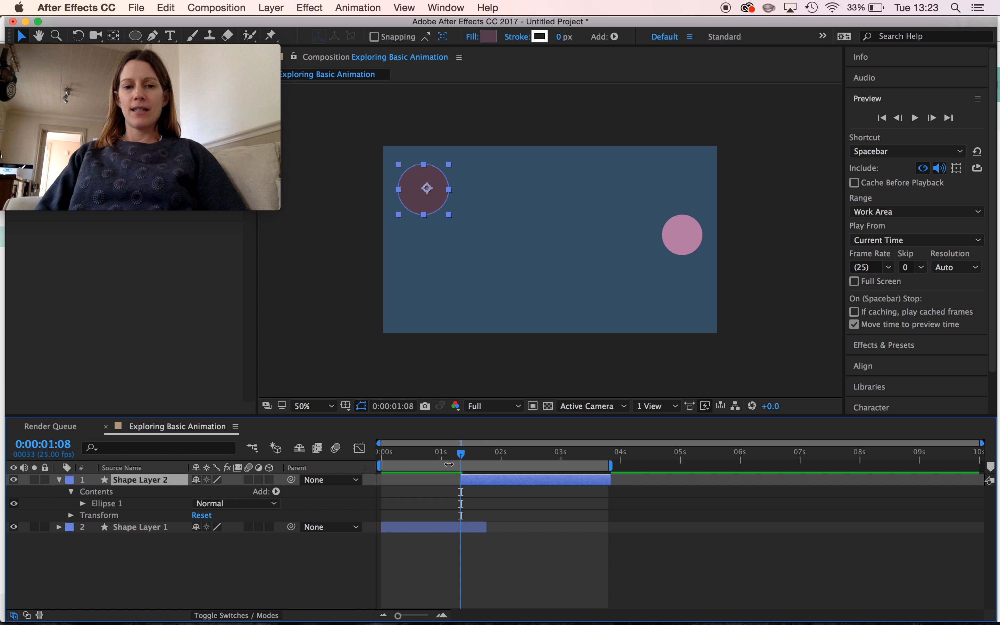
Move the dark circle off the frame's right side to 2136.0, 204.0 and set its first Position keyframe at 0:00:01:09
mouse_move(459, 454)
mouse_down()
mouse_move(415, 452)
mouse_move(453, 452)
mouse_move(491, 473)
mouse_move(455, 473)
mouse_move(470, 469)
mouse_up()
drag(400, 194, 762, 199)
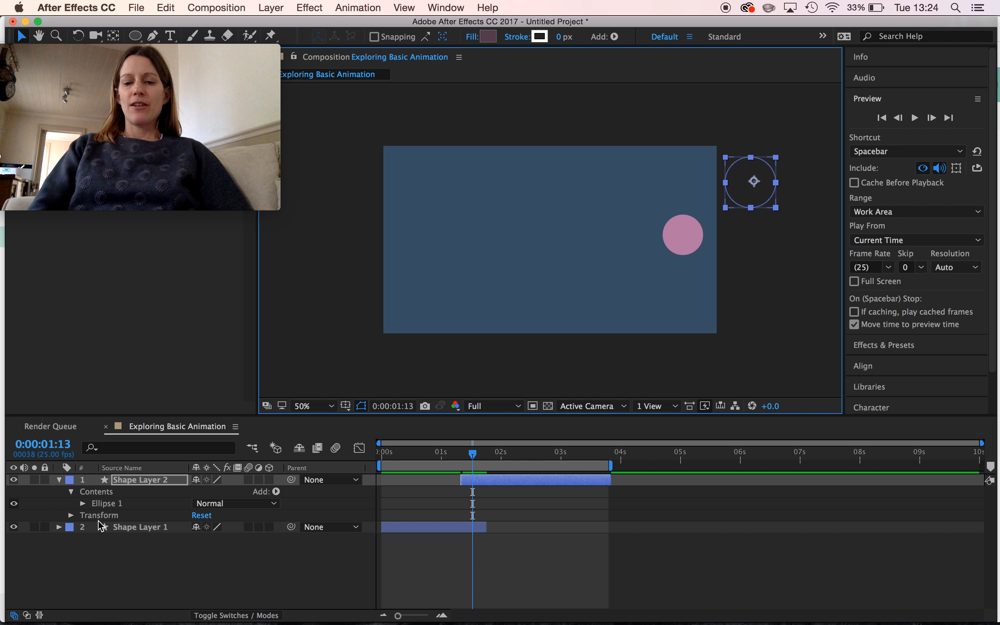
key(p)
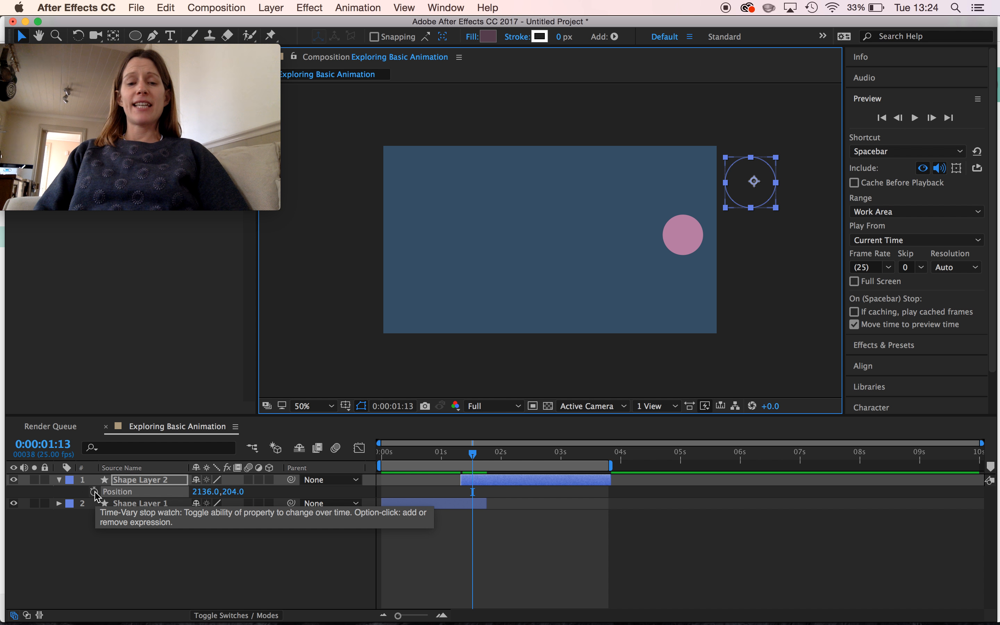
click(469, 458)
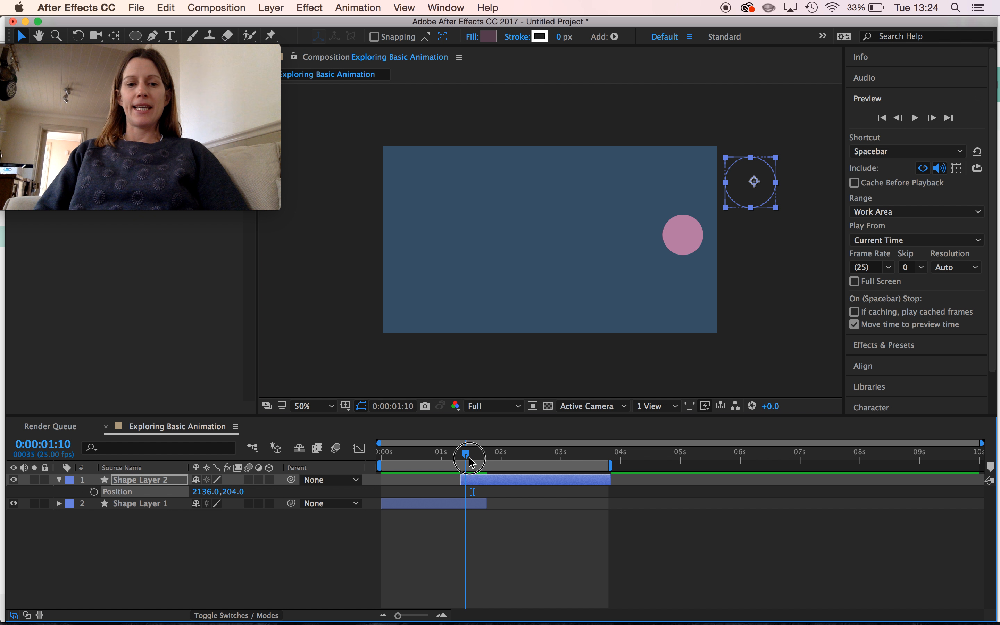
drag(470, 459, 464, 458)
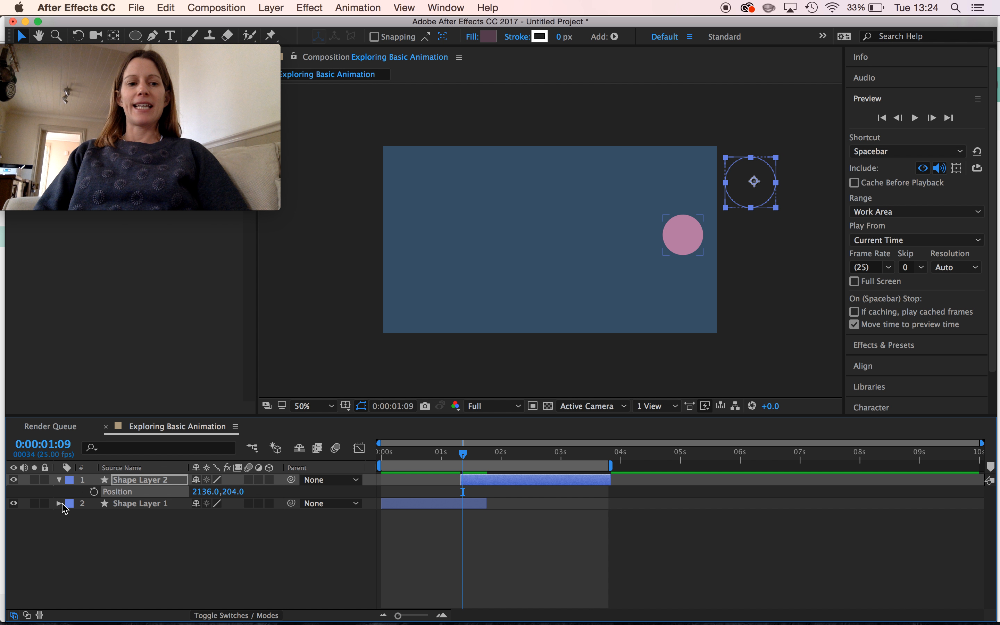
click(94, 493)
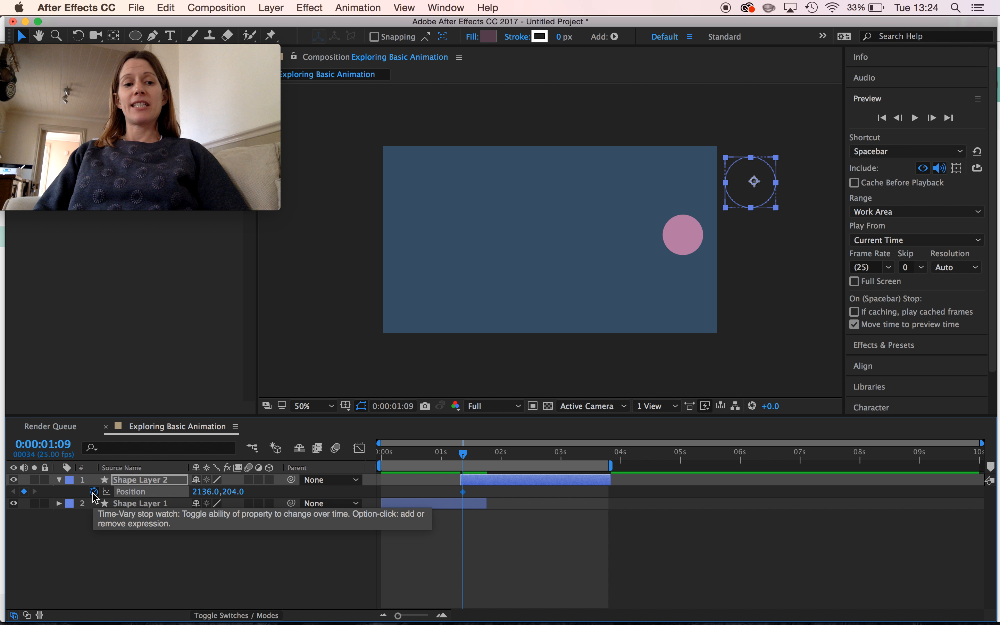
At 0:00:02:03, move the dark circle horizontally left into the frame to Position 936.0, 204.0, adding a second keyframe
drag(463, 455, 510, 457)
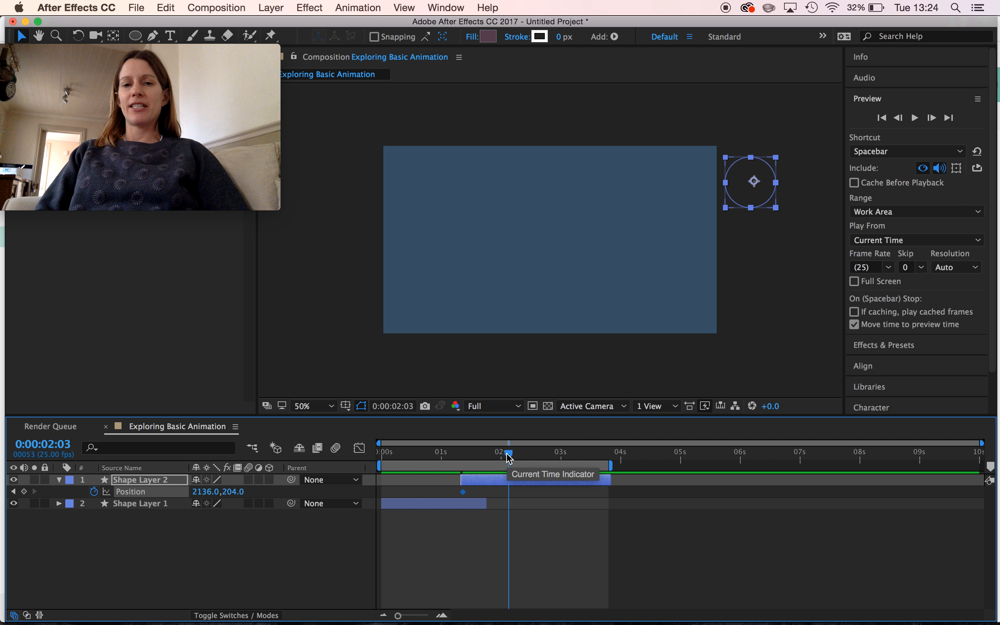
key(shift+Left)
key(shift+Left)
key(shift+Left)
key(shift+Left)
key(shift+Left)
key(shift+Left)
key(shift+Left)
key(shift+Left)
key(shift+Left)
key(shift+Left)
key(shift+Left)
key(shift+Left)
key(shift+Left)
key(shift+Left)
key(shift+Left)
key(shift+Left)
key(shift+Left)
key(shift+Left)
key(shift+Left)
key(shift+Left)
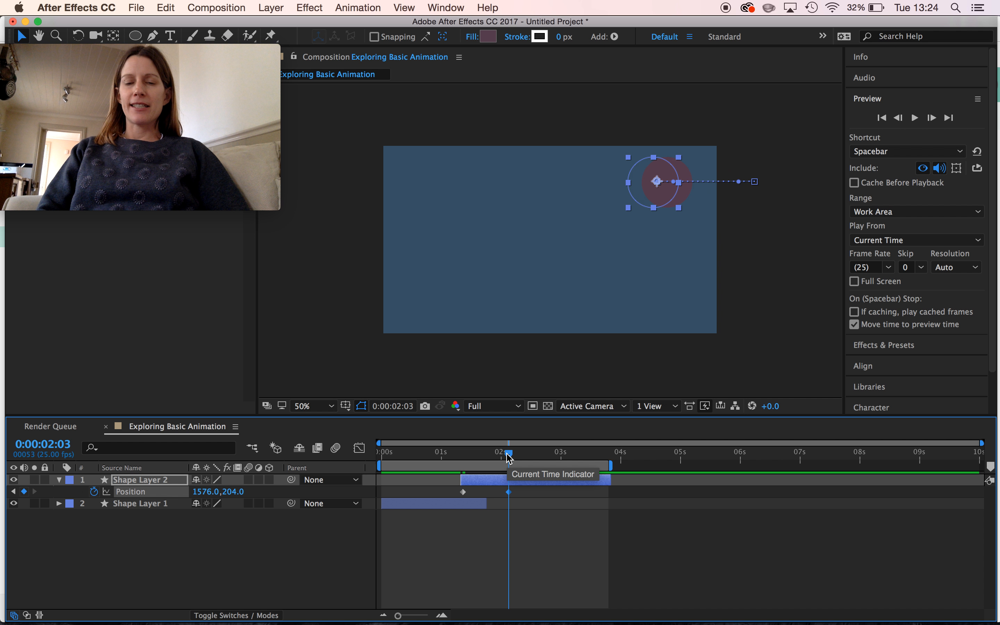
key(shift+Left)
key(shift+Left)
key(shift+Left)
key(shift+Left)
key(shift+Left)
key(shift+Left)
key(shift+Left)
key(shift+Left)
key(shift+Left)
key(shift+Left)
key(shift+Left)
key(shift+Left)
key(shift+Left)
key(shift+Left)
key(shift+Left)
key(shift+Left)
key(shift+Left)
key(shift+Left)
key(shift+Left)
key(shift+Left)
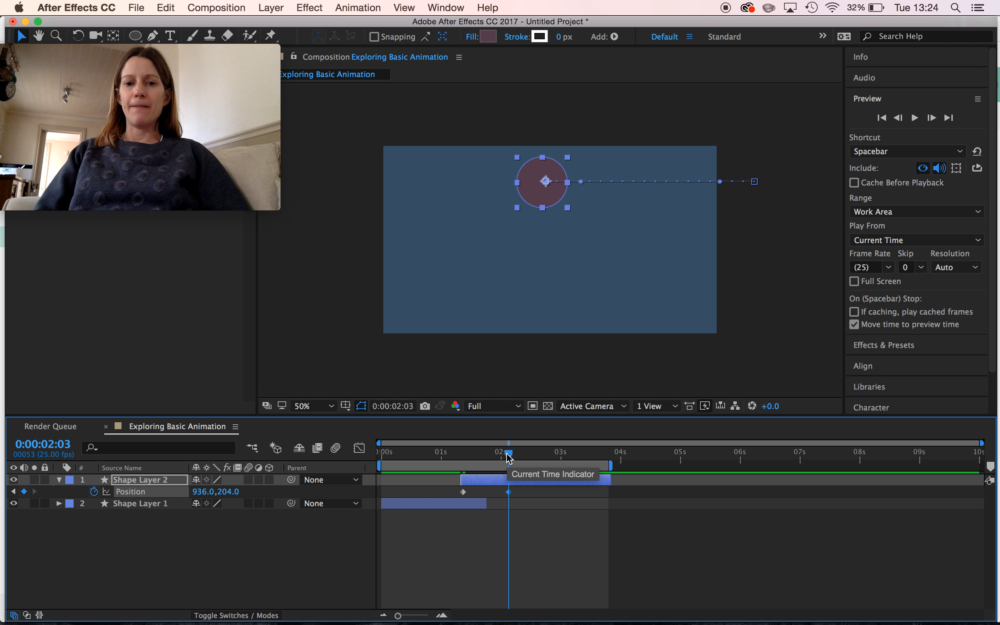
Animate the dark circle's Scale from 100% at 0:00:02:12 to 1015% at 0:00:03:02 so it fills the frame
drag(508, 456, 533, 471)
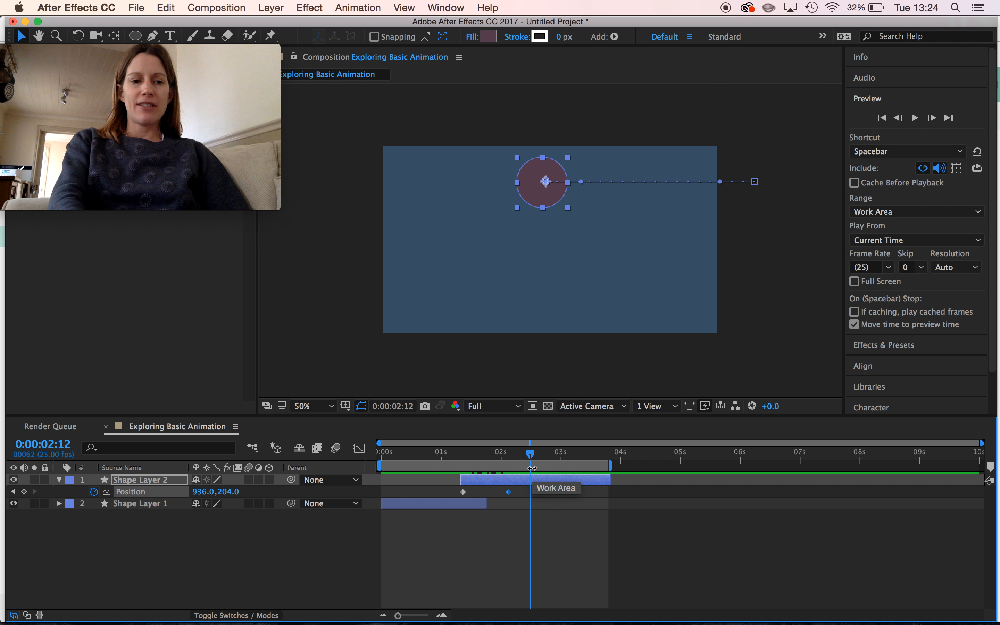
key(shift+s)
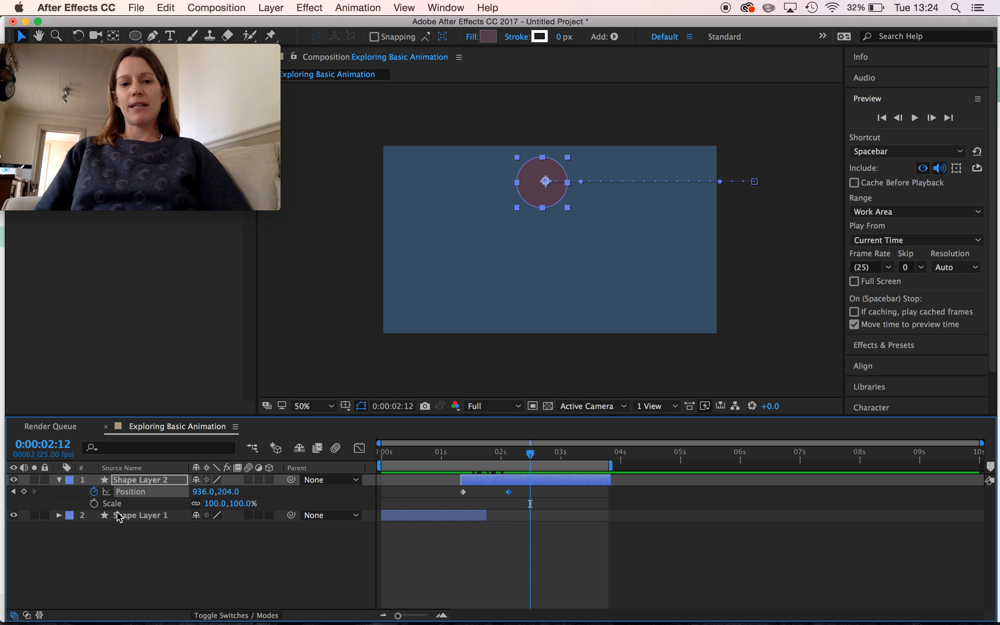
click(95, 503)
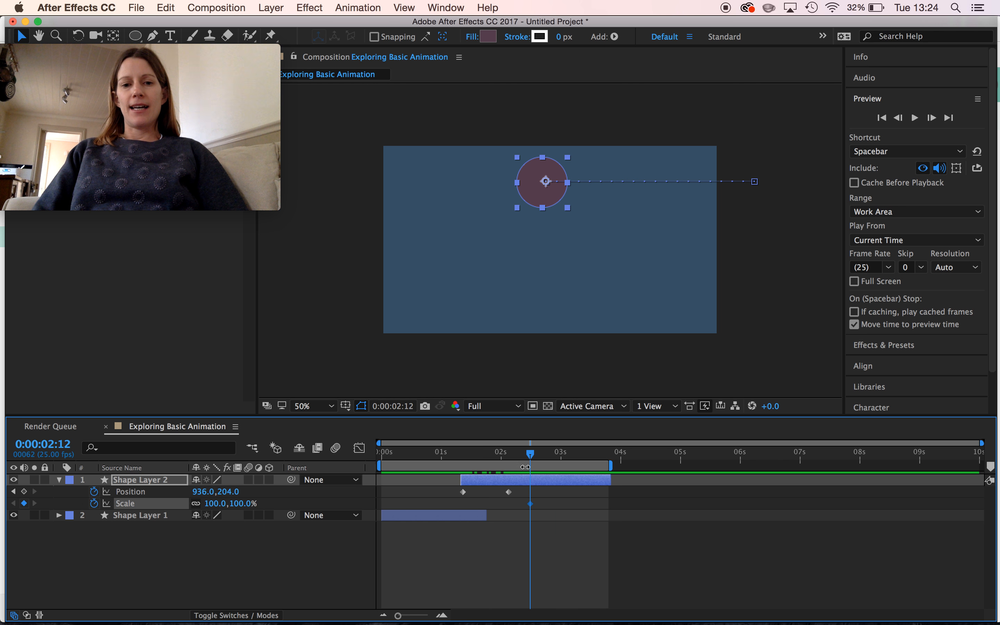
drag(530, 459, 566, 460)
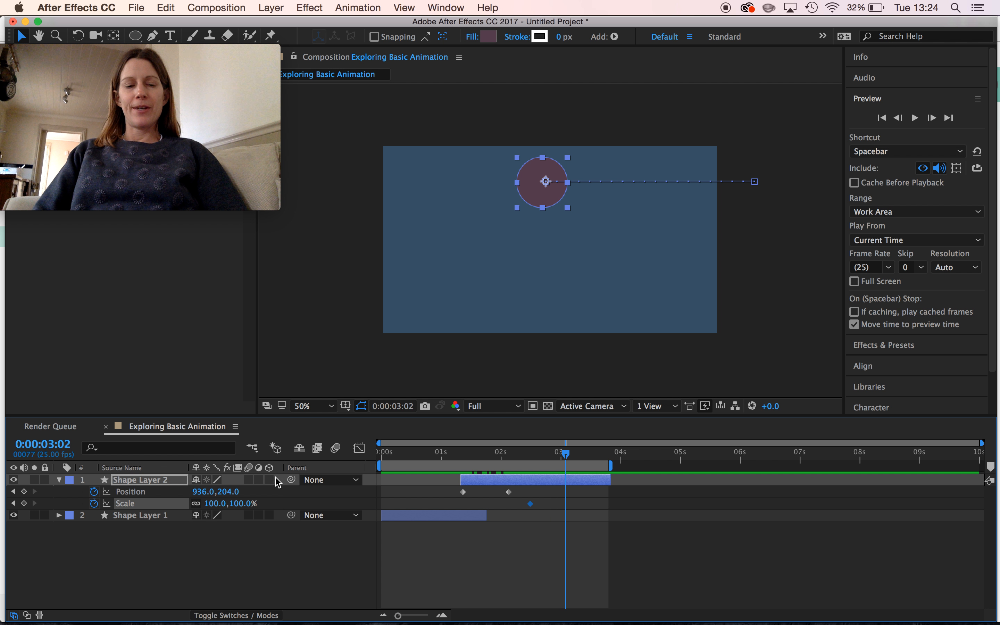
drag(212, 508, 883, 542)
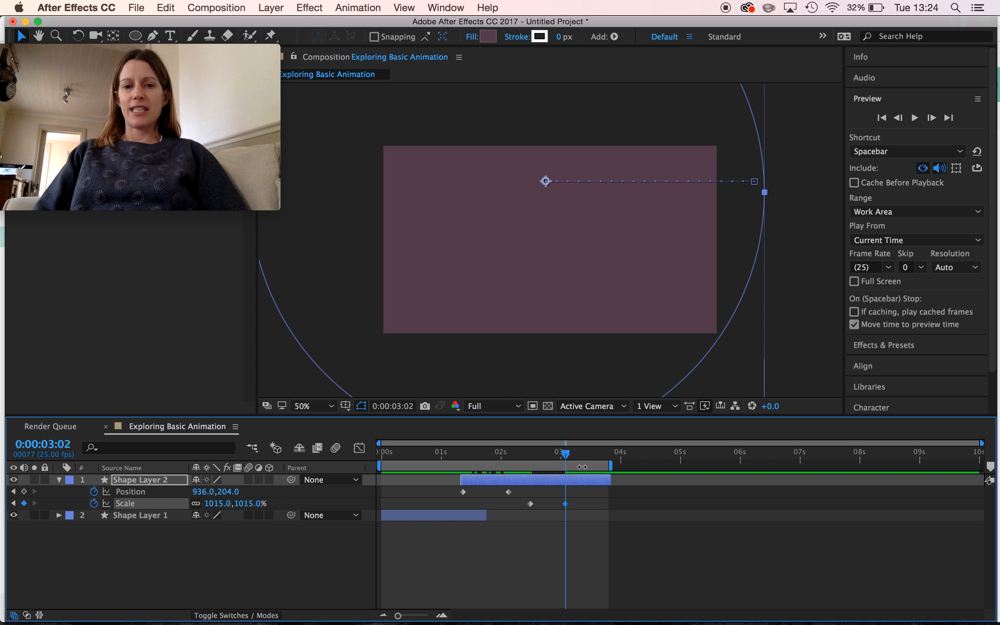
Preview both circles' animation from 0 seconds through the work area
drag(567, 457, 313, 494)
key(space)
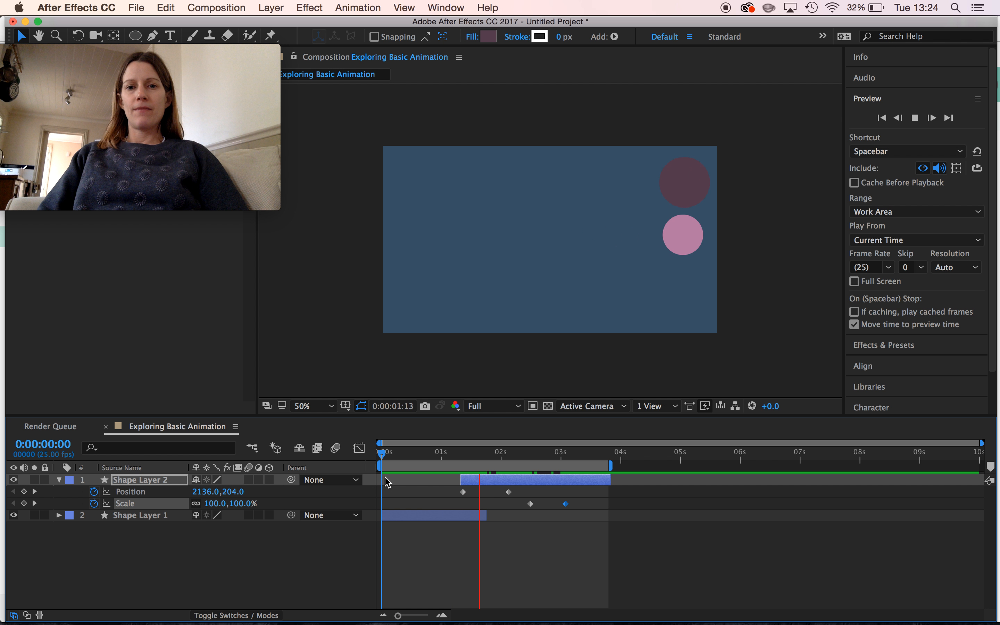
key(space)
Slide the dark circle's layer earlier to start just before 1 second and preview the overlap from the beginning
click(494, 484)
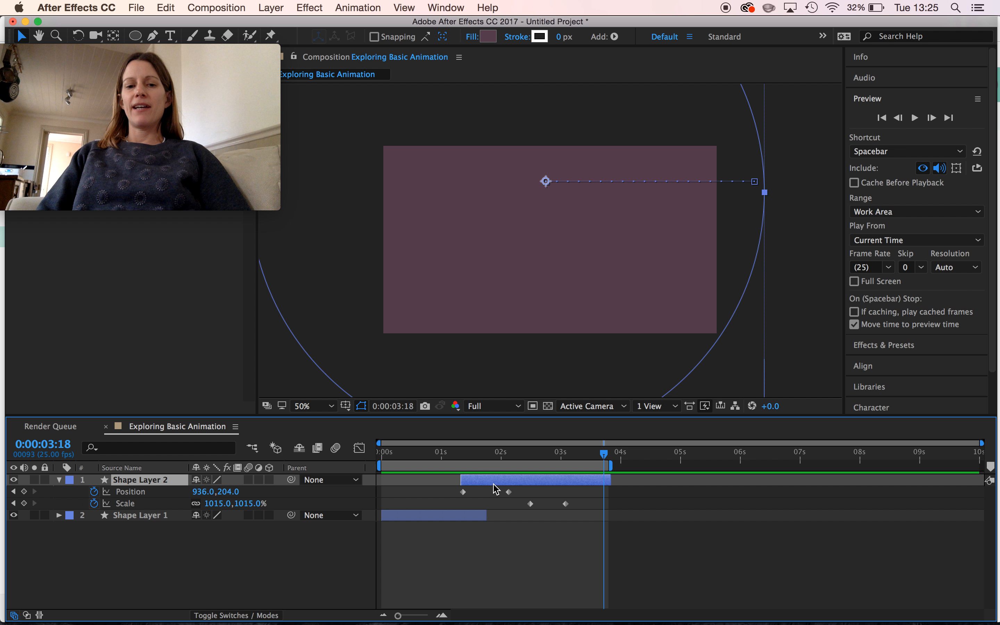
drag(497, 486, 365, 457)
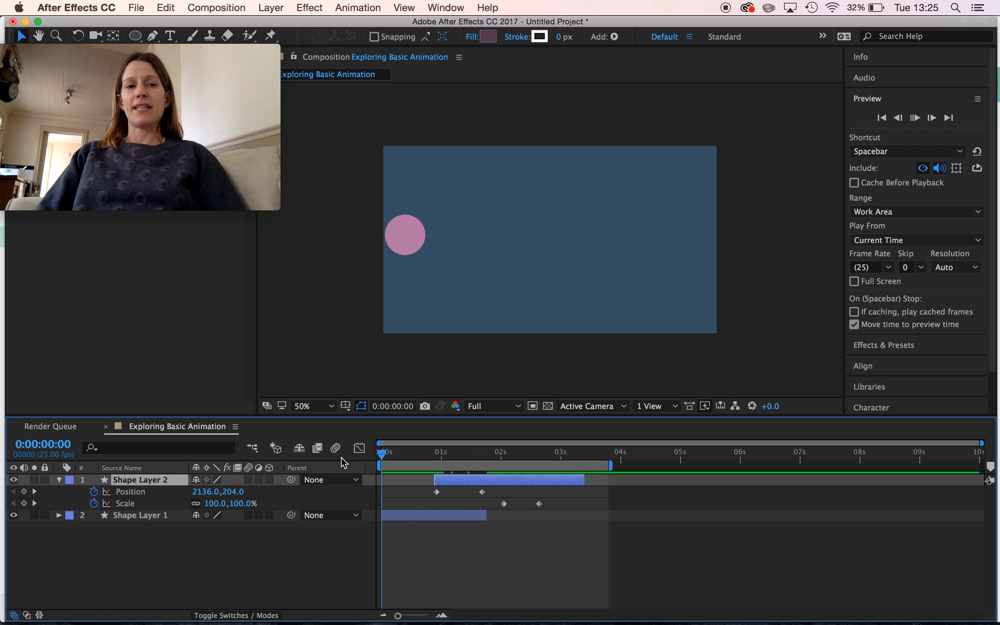
key(space)
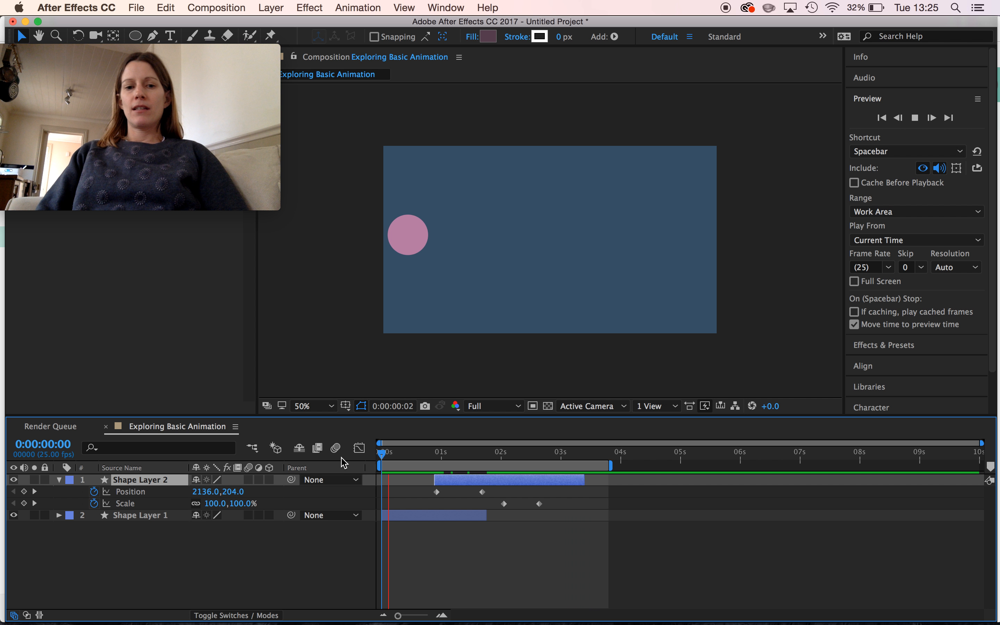
key(space)
Extend the pink circle's layer to end with the dark circle's layer, preview from the start and go to 0:00:01:20
drag(484, 516, 583, 510)
key(Home)
key(space)
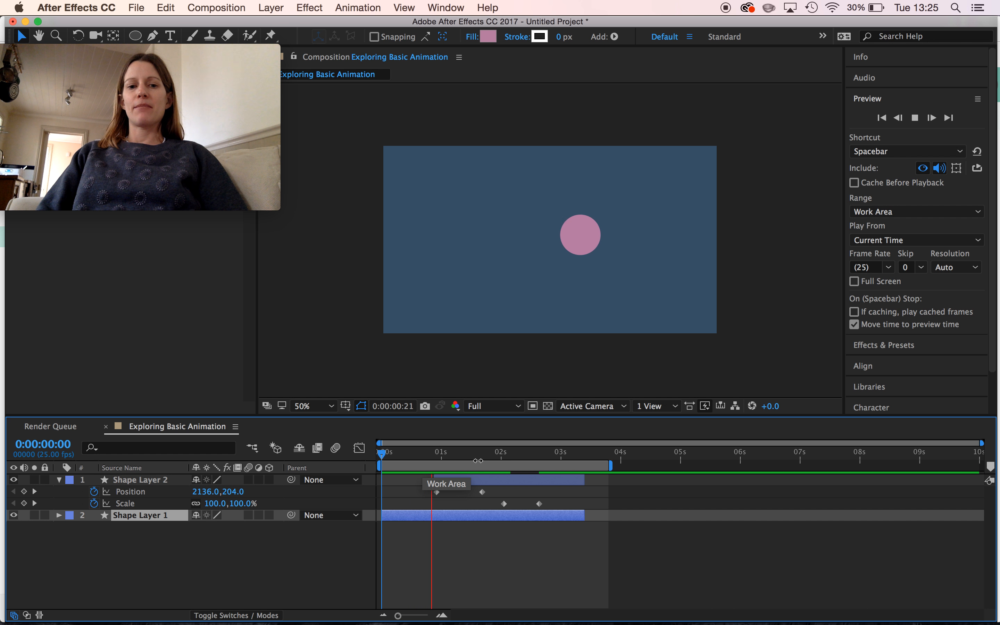
click(489, 460)
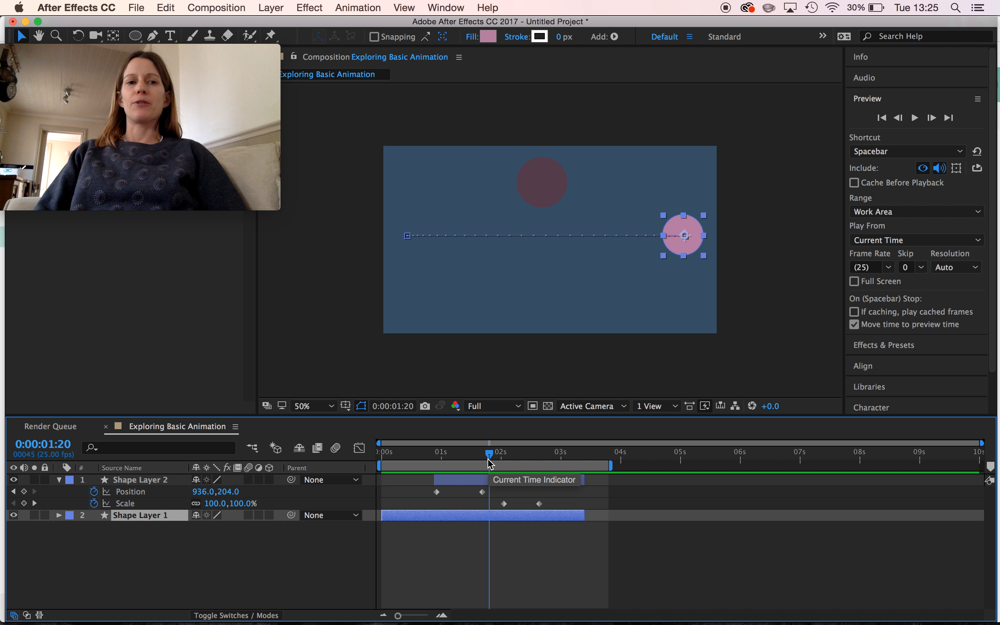
mouse_move(99, 64)
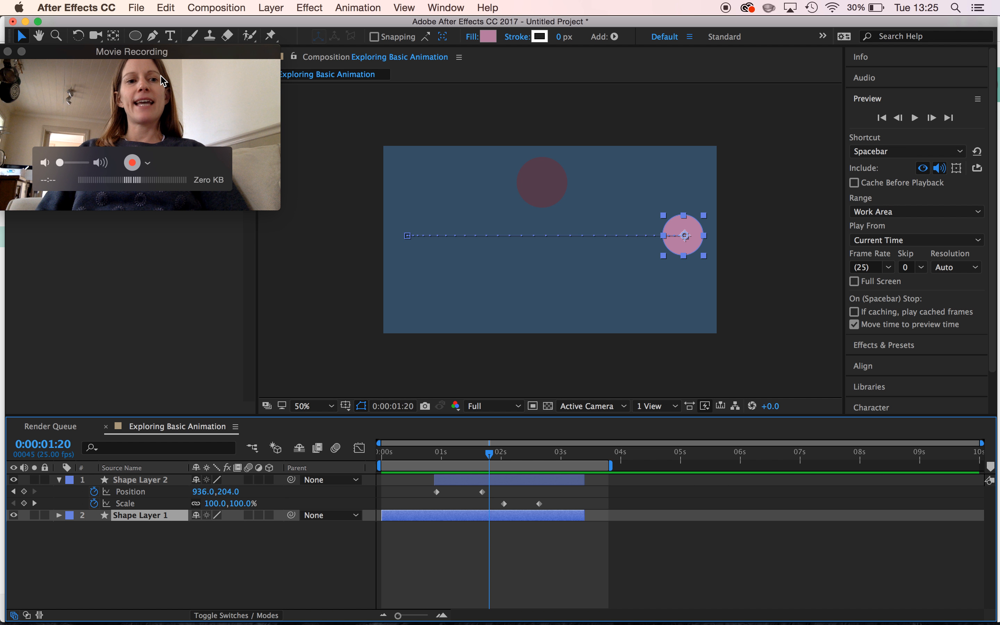